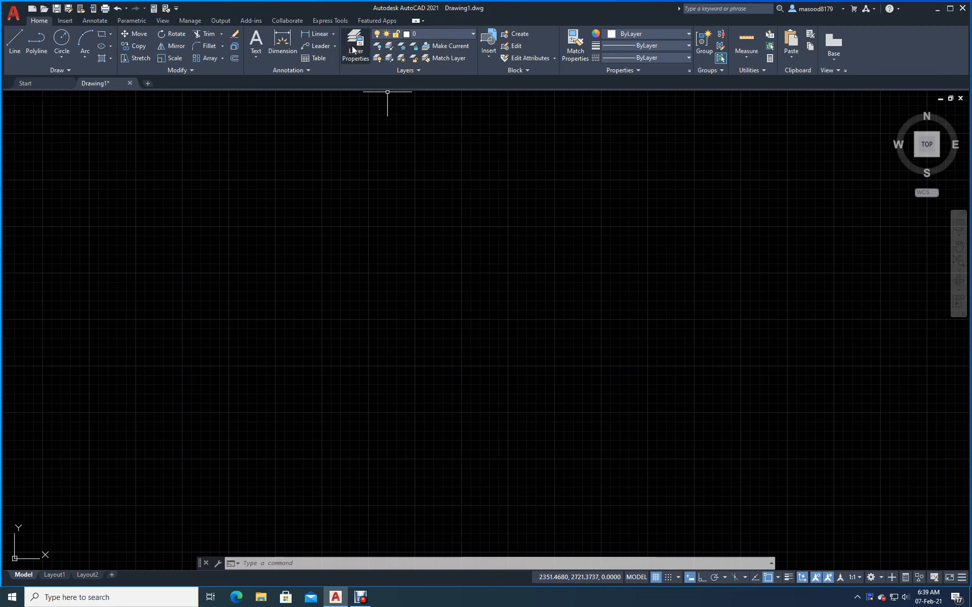
# Step: Review the drawing's layer list and its property columns in the Layer Properties Manager
pyautogui.click(353, 48)
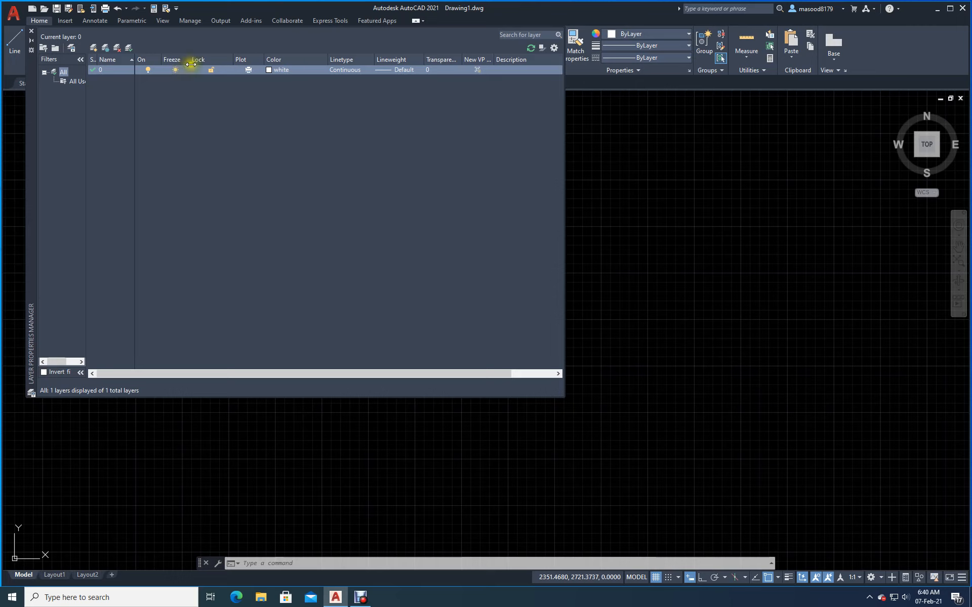
pyautogui.click(227, 71)
pyautogui.click(31, 32)
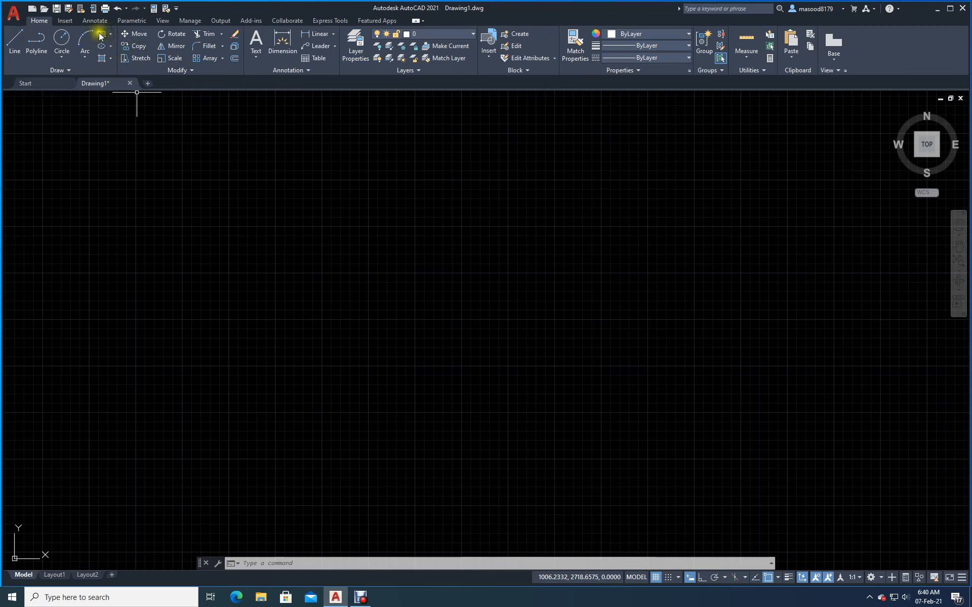
# Step: Draw a large circle freehand by centre and radius in the western half of the drawing area
pyautogui.click(61, 39)
pyautogui.click(208, 276)
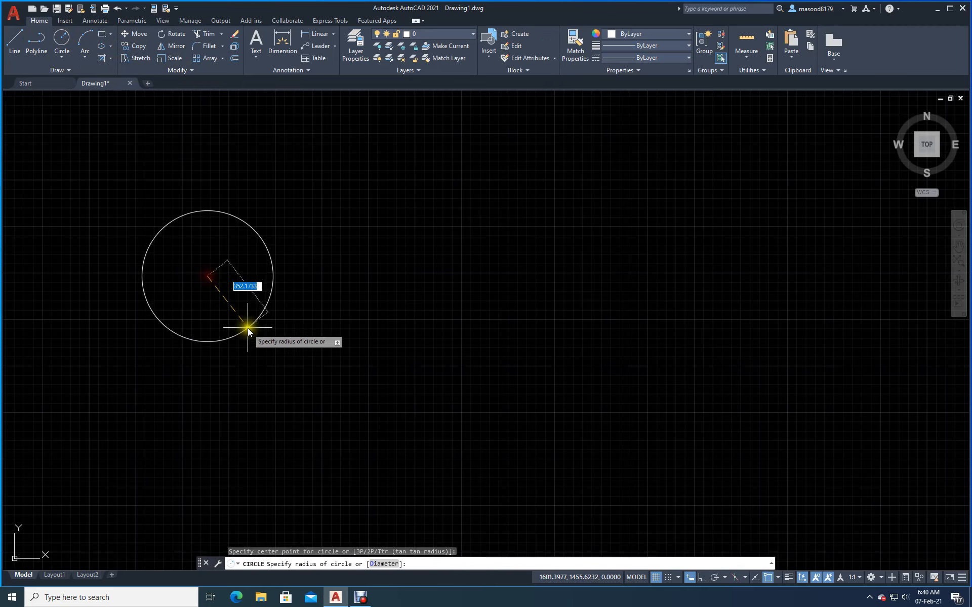
pyautogui.click(266, 363)
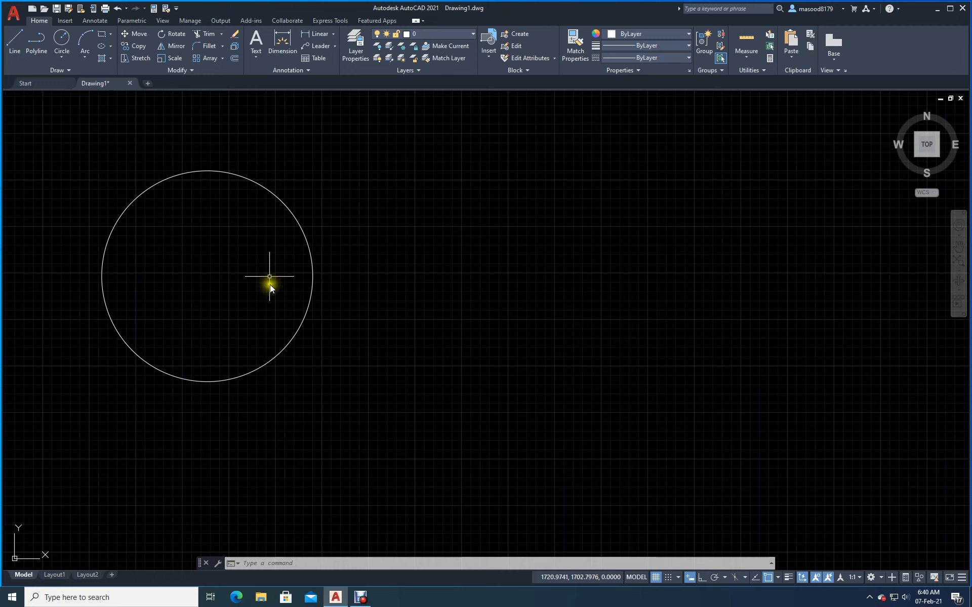
# Step: Check which layers the drawing contains with the circle in place, opening the layer manager again with the LA command
pyautogui.click(356, 45)
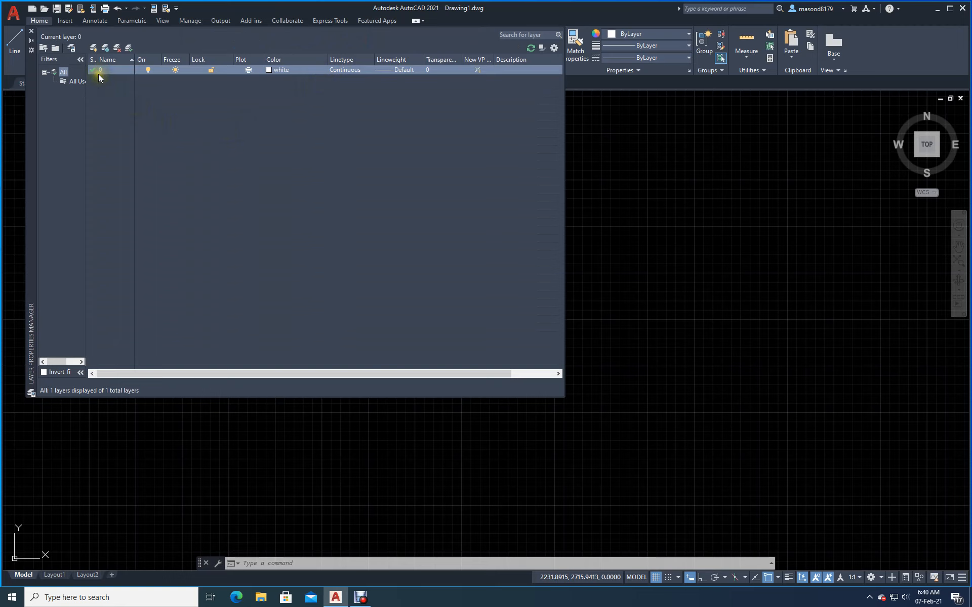
pyautogui.click(32, 31)
pyautogui.click(422, 241)
pyautogui.click(690, 242)
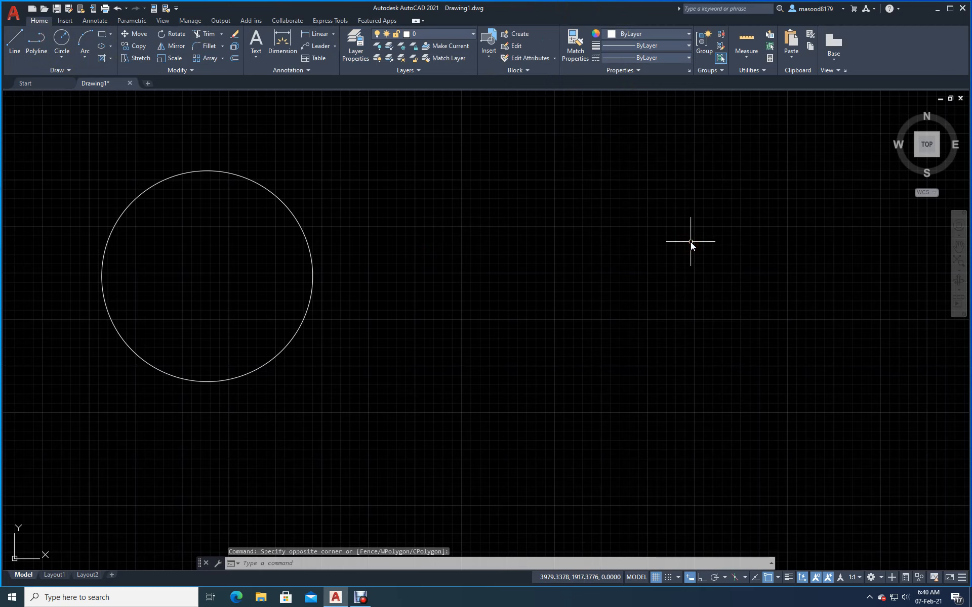
pyautogui.write('la')
pyautogui.press('Return')
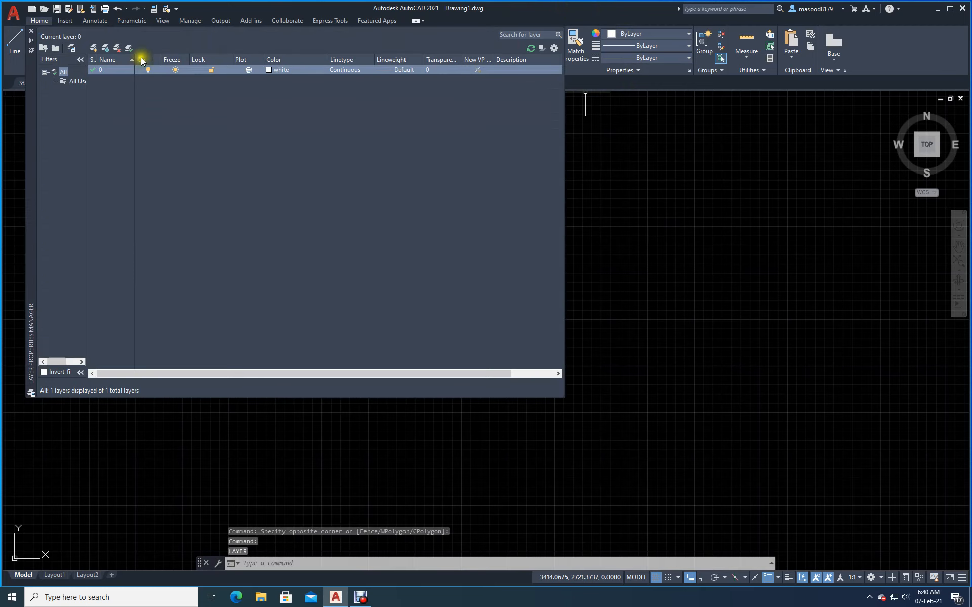
pyautogui.click(32, 31)
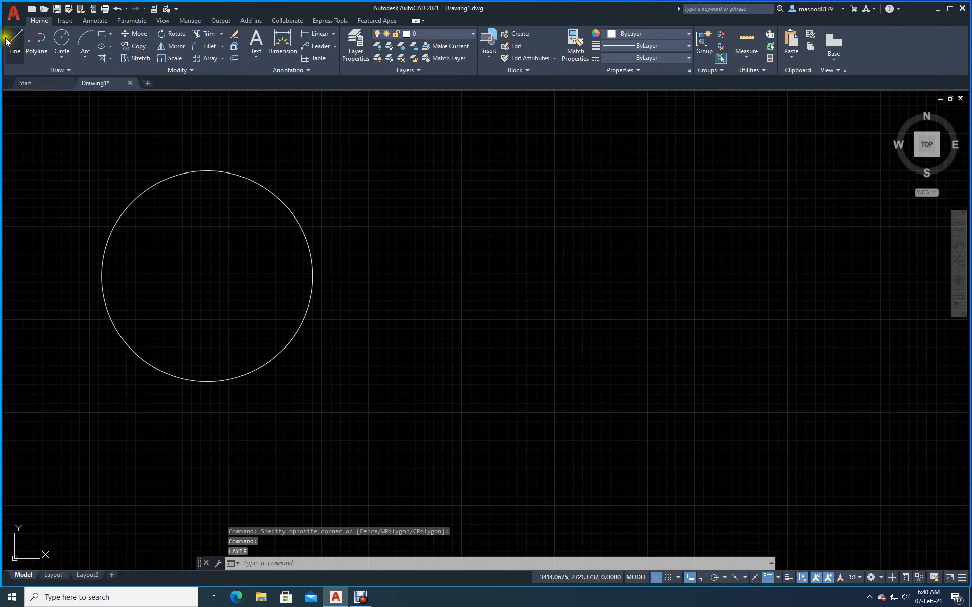
# Step: Draw a near-horizontal line about 1970 units long beside the circle, continuing with a shorter, steep segment down from its far end
pyautogui.click(15, 38)
pyautogui.click(404, 290)
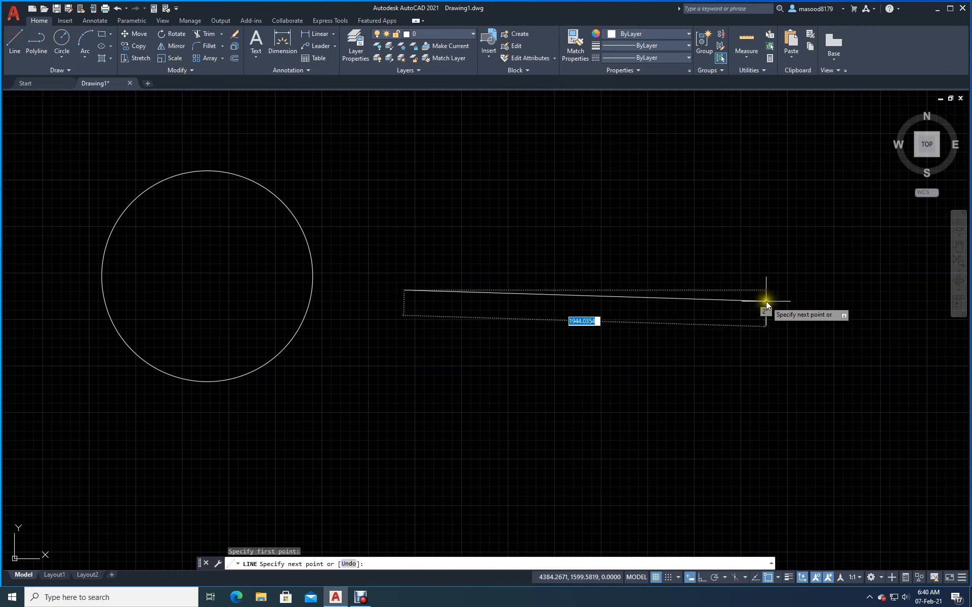
pyautogui.click(770, 290)
pyautogui.click(784, 410)
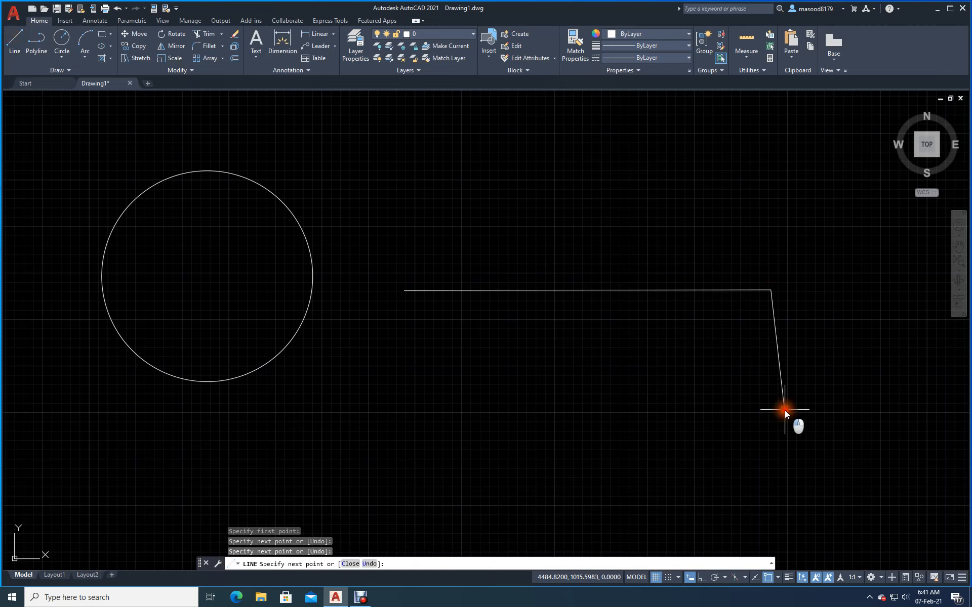
pyautogui.press('Return')
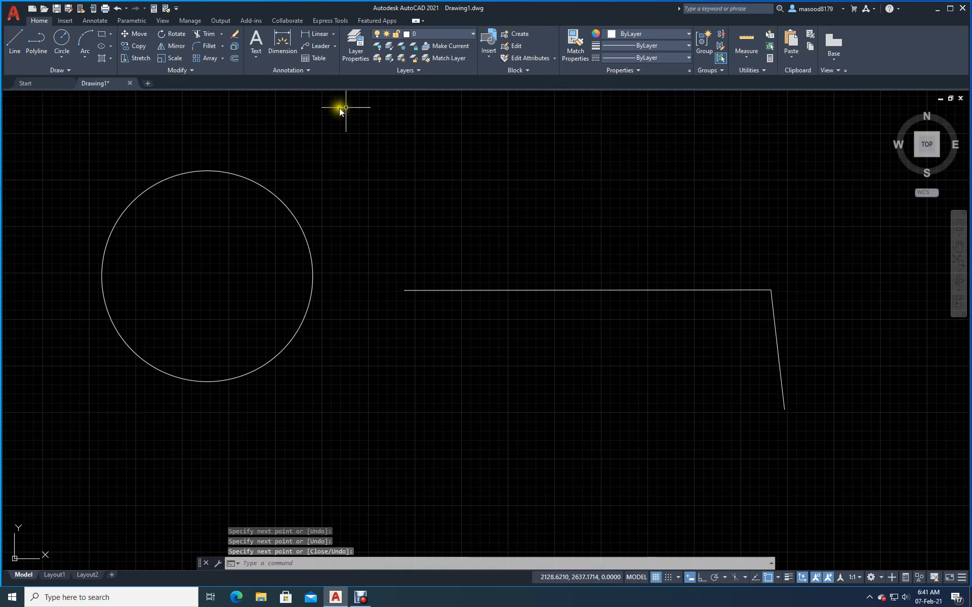
# Step: Inspect the layer list once more with both the circle and the lines drawn
pyautogui.click(351, 36)
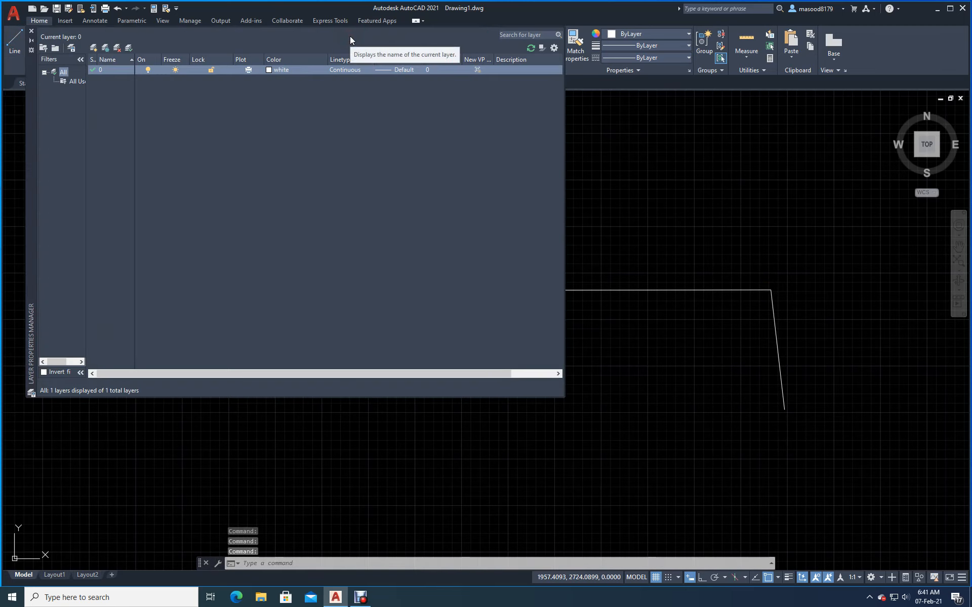
pyautogui.click(33, 31)
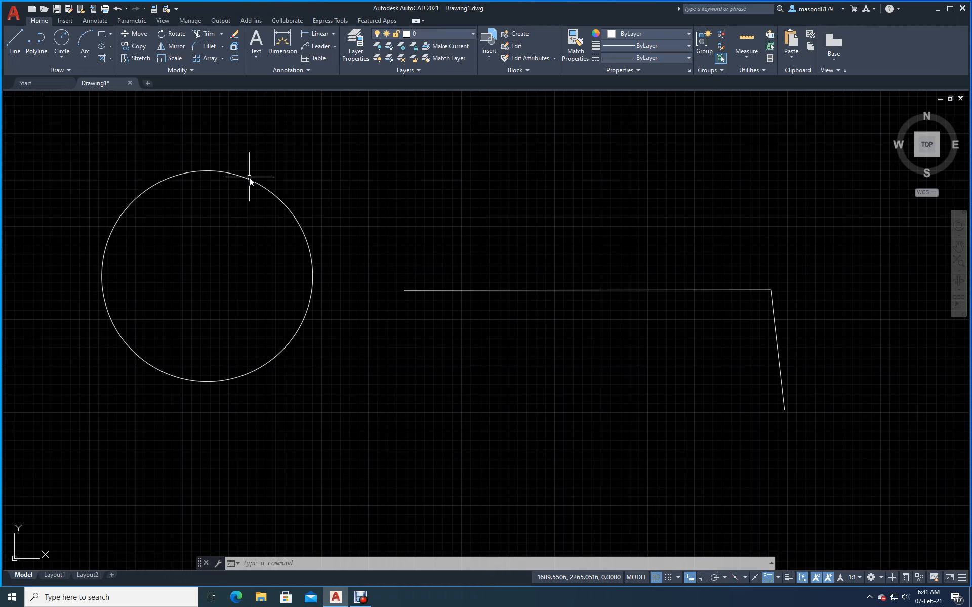
pyautogui.click(286, 35)
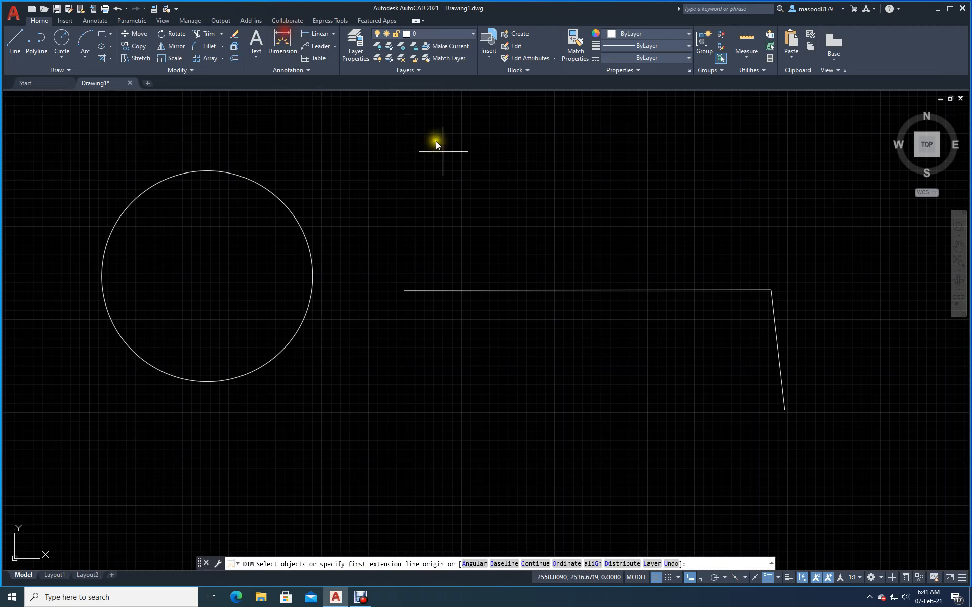
pyautogui.click(407, 292)
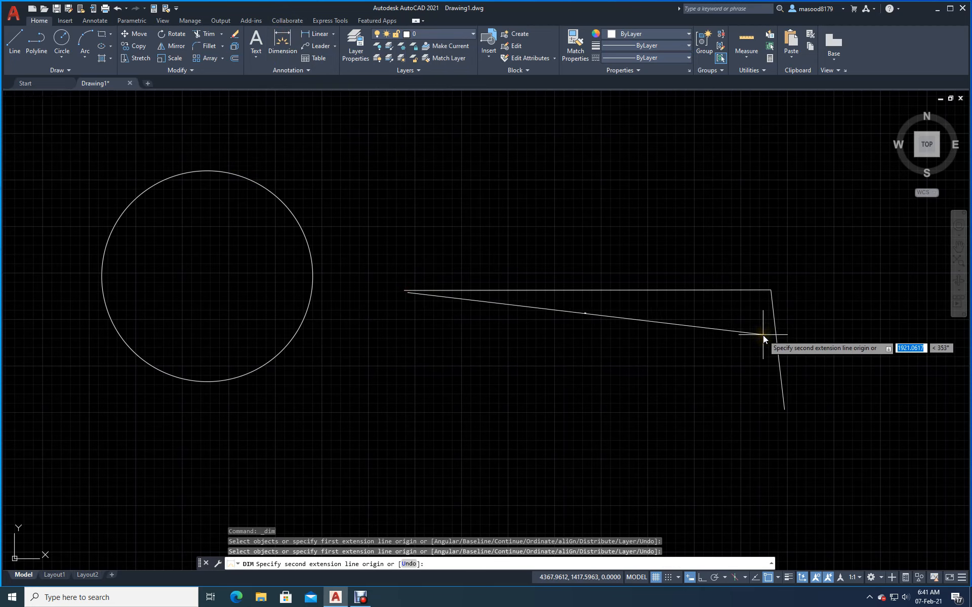
pyautogui.press('Escape')
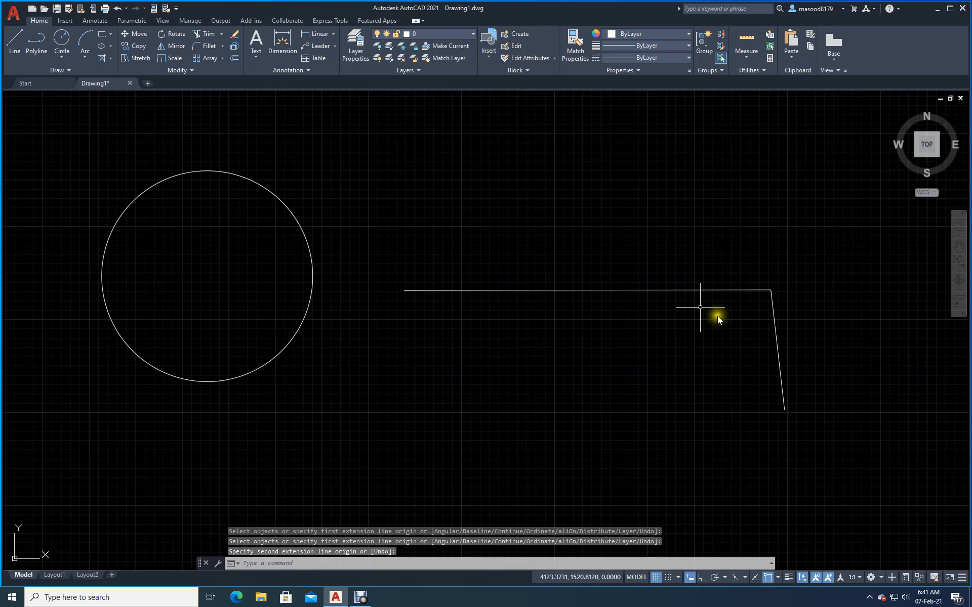
# Step: Add a linear dimension between the endpoints of the long horizontal line, placing it a short distance above the line
pyautogui.click(314, 34)
pyautogui.click(405, 292)
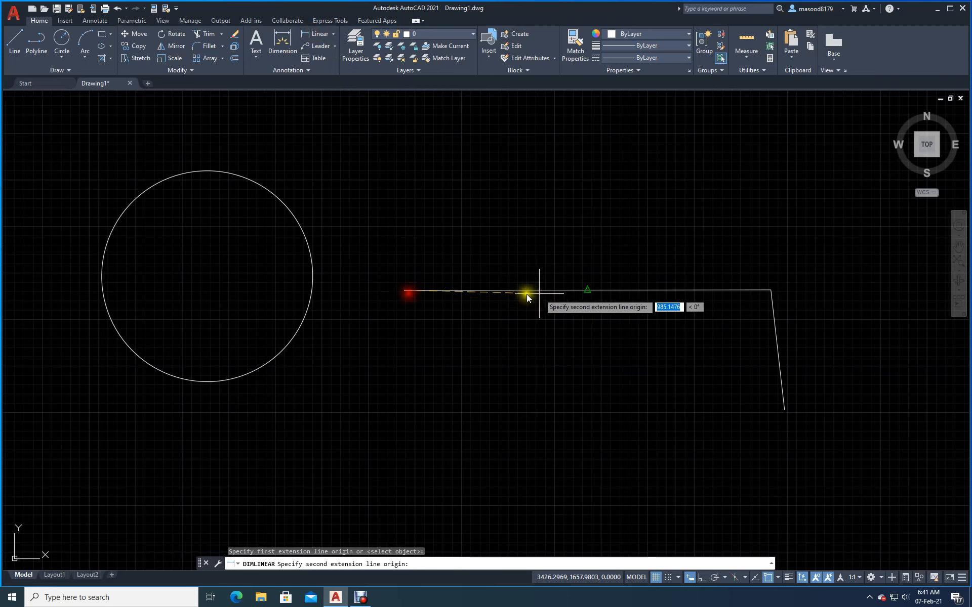
pyautogui.click(770, 290)
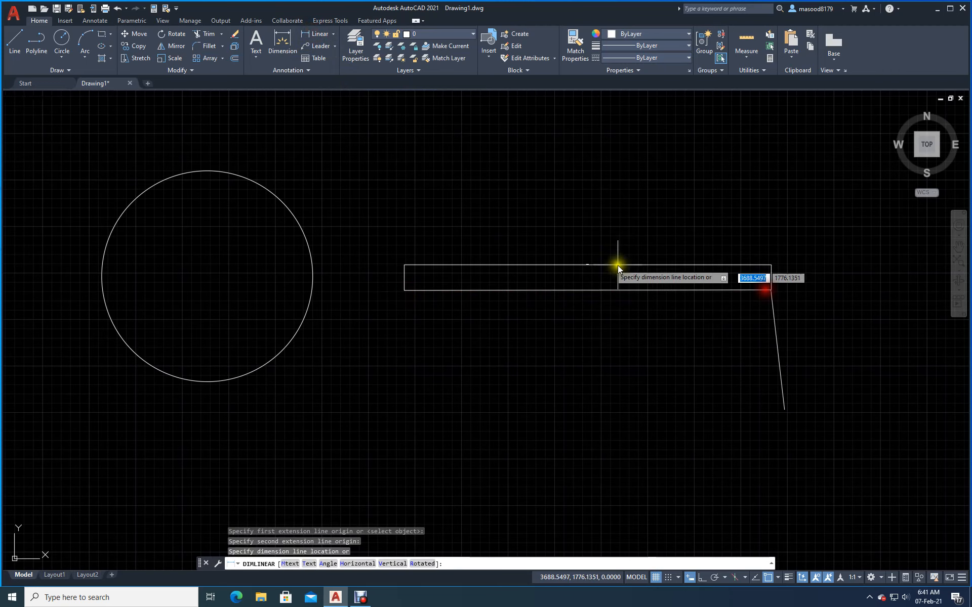
pyautogui.click(594, 254)
pyautogui.scroll(5, 599, 250)
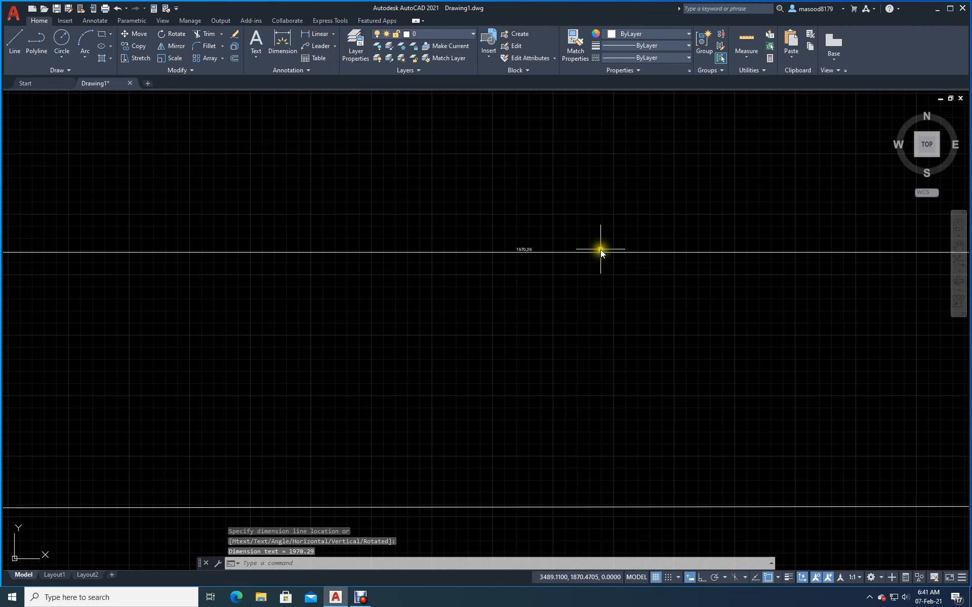
pyautogui.scroll(-5, 600, 250)
pyautogui.scroll(-3, 604, 249)
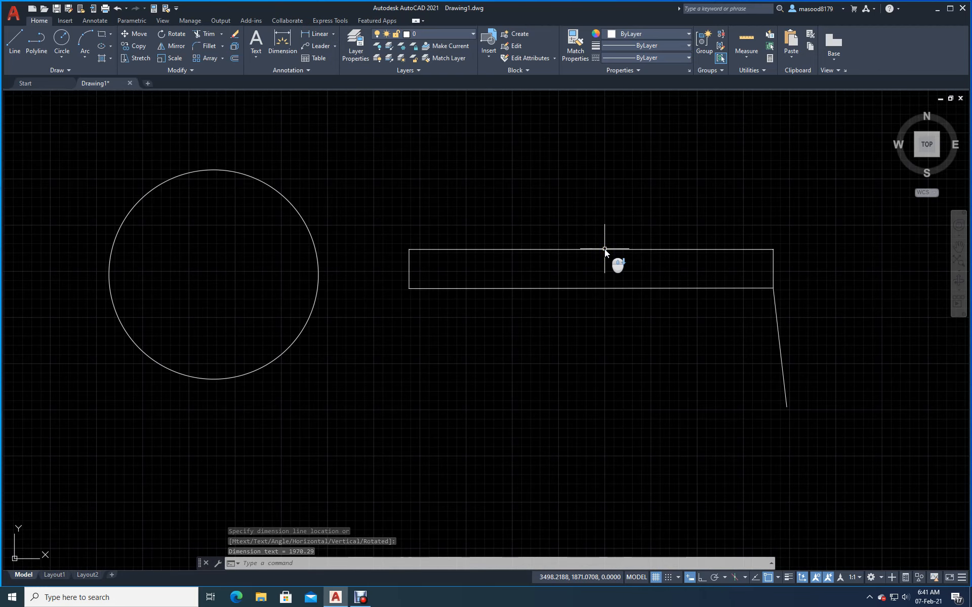
# Step: Set the arrow size of the linear dimension to 5 in its object properties
pyautogui.scroll(3, 604, 249)
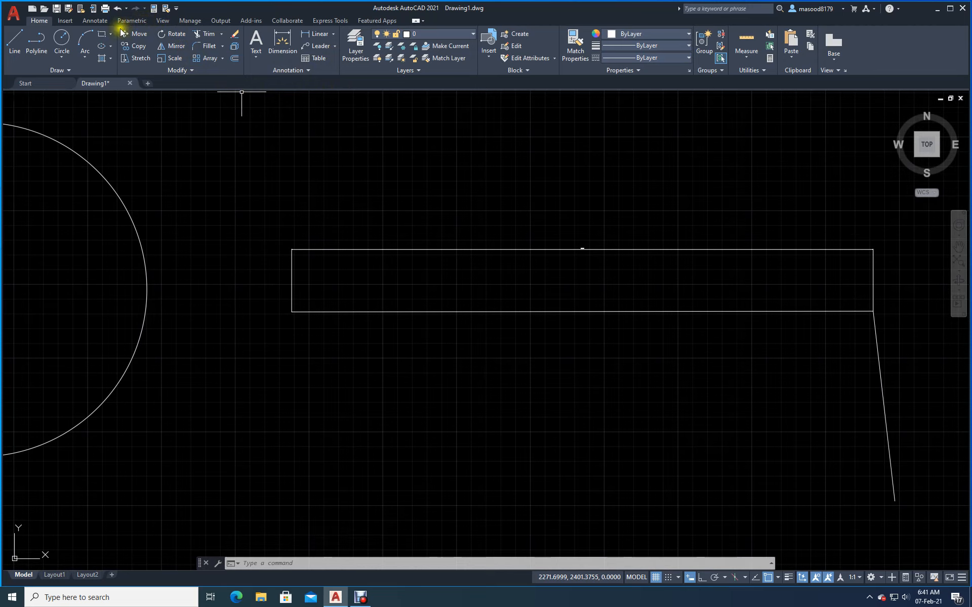
pyautogui.click(588, 250)
pyautogui.rightClick(588, 250)
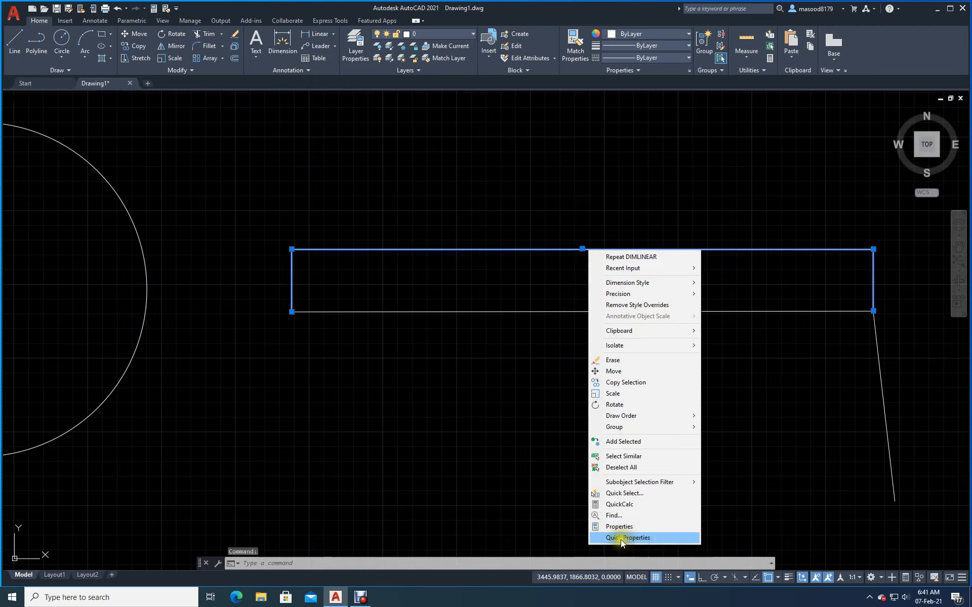
pyautogui.click(622, 526)
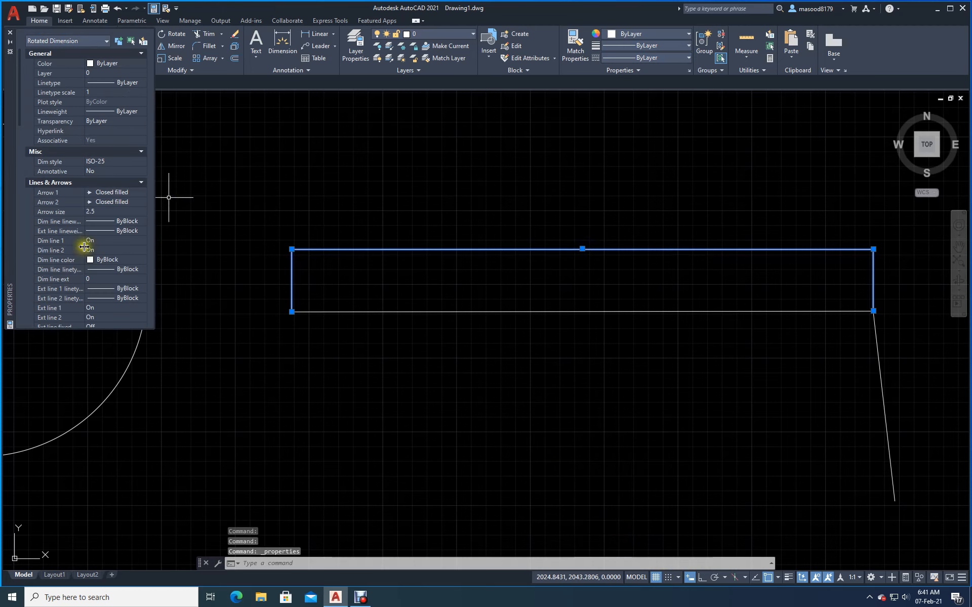
pyautogui.click(102, 213)
pyautogui.write('5')
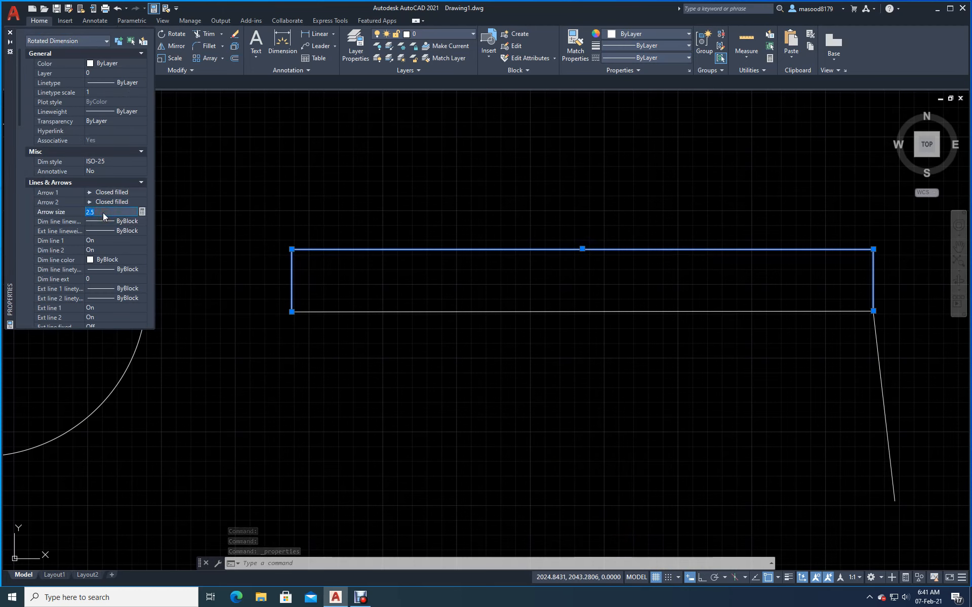
pyautogui.press('Tab')
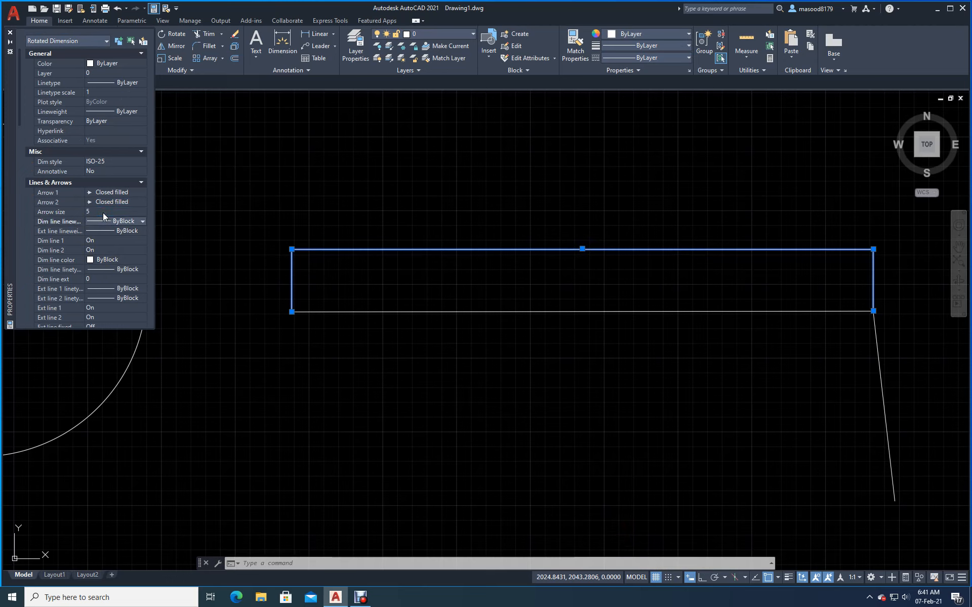
pyautogui.click(110, 200)
pyautogui.click(9, 101)
# Step: Set the linear dimension's text height to 8, increase it to 15, and deselect the dimension
pyautogui.moveTo(20, 109); pyautogui.dragTo(23, 174)
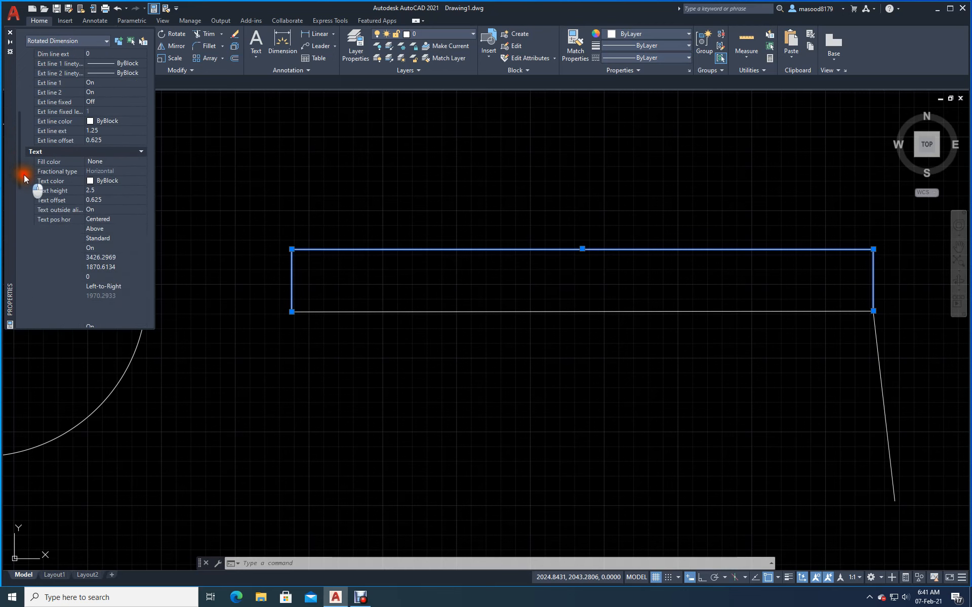
pyautogui.click(80, 210)
pyautogui.click(102, 189)
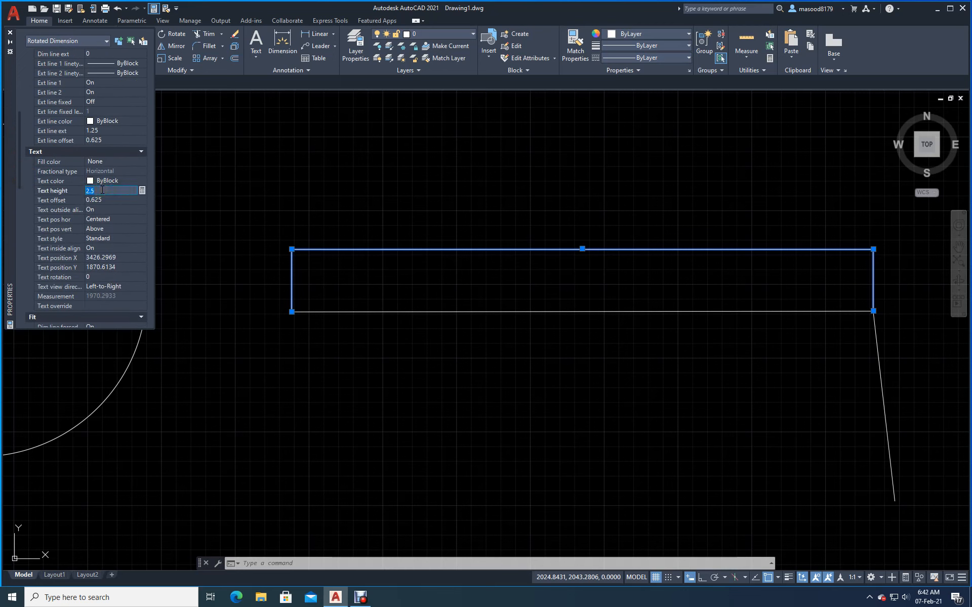
pyautogui.write('8')
pyautogui.press('Tab')
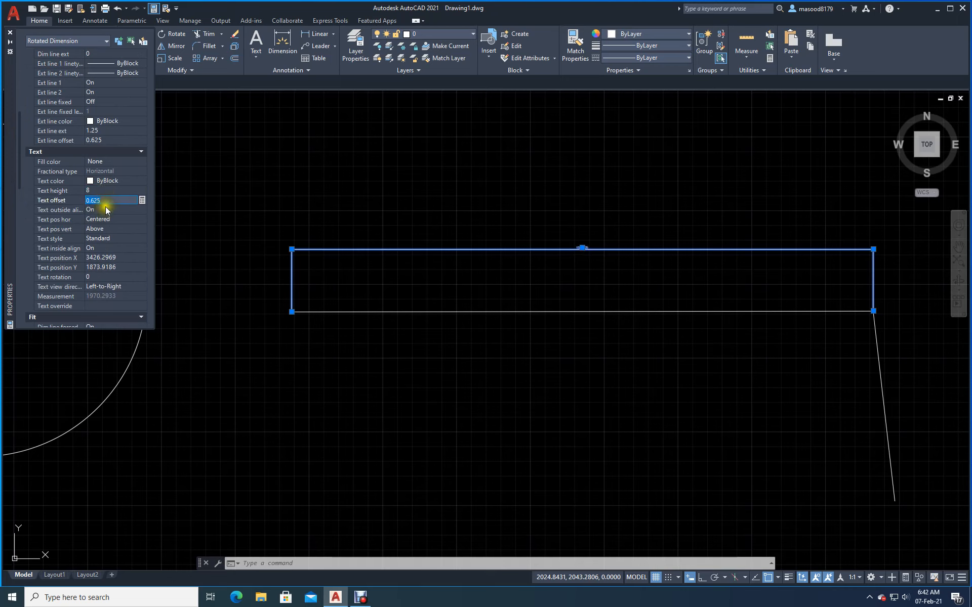
pyautogui.click(90, 190)
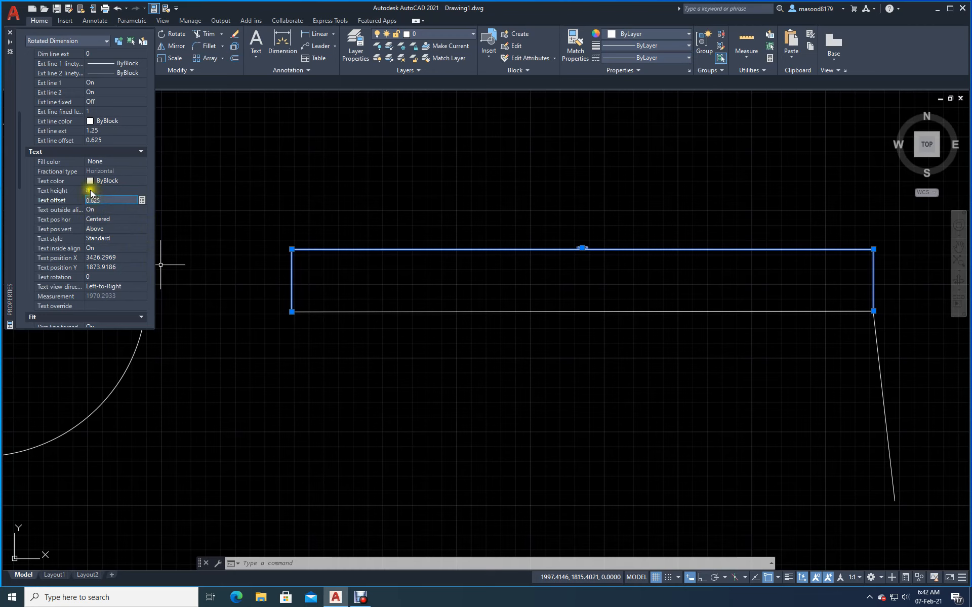
pyautogui.write('15')
pyautogui.press('Tab')
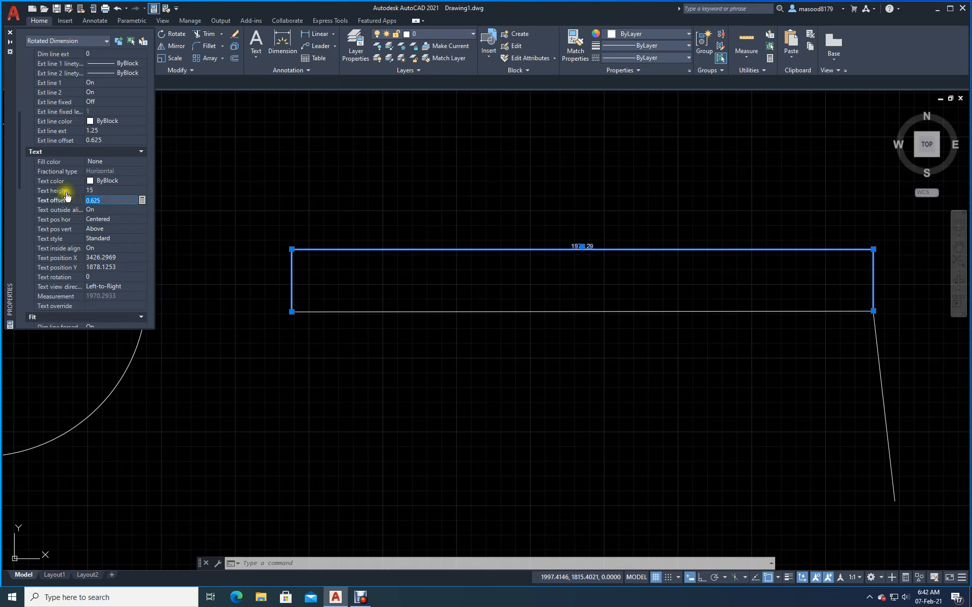
pyautogui.click(9, 32)
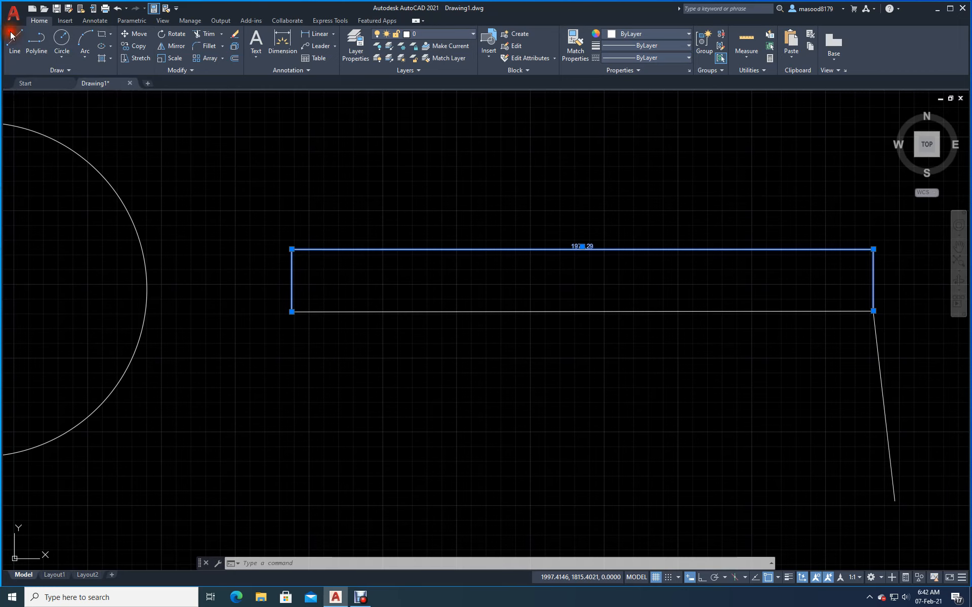
pyautogui.press('Escape')
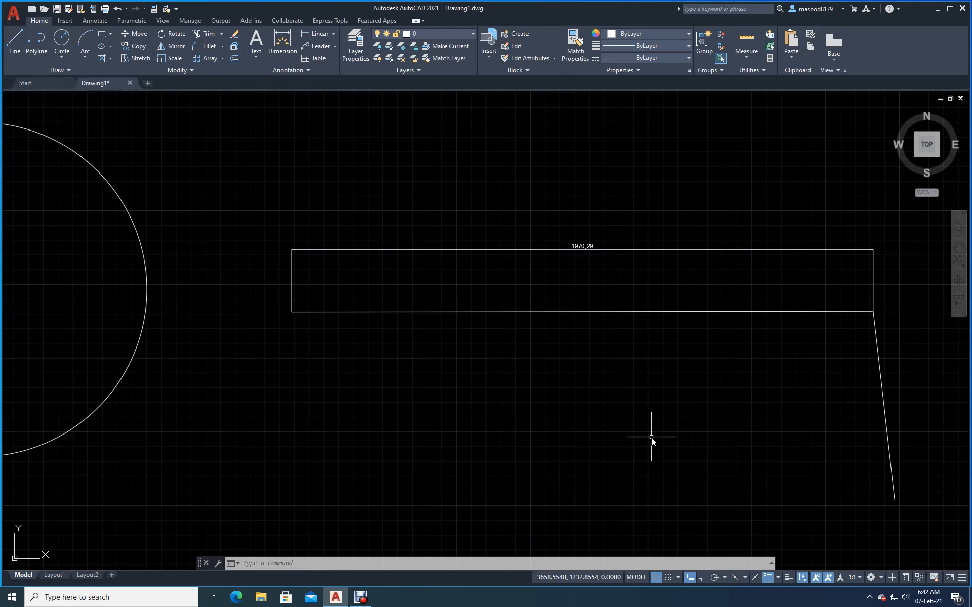
pyautogui.scroll(2, 628, 314)
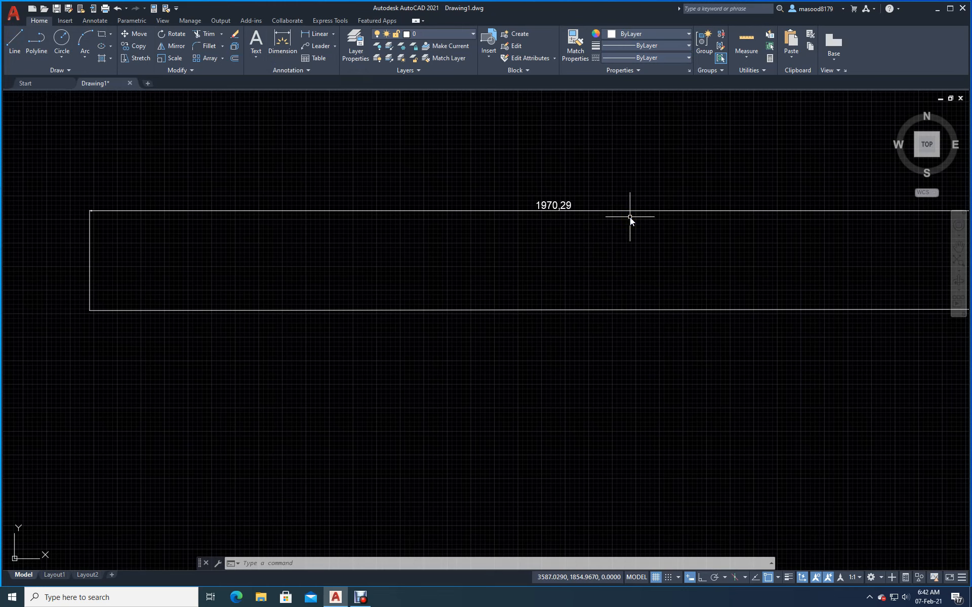
pyautogui.scroll(-2, 629, 216)
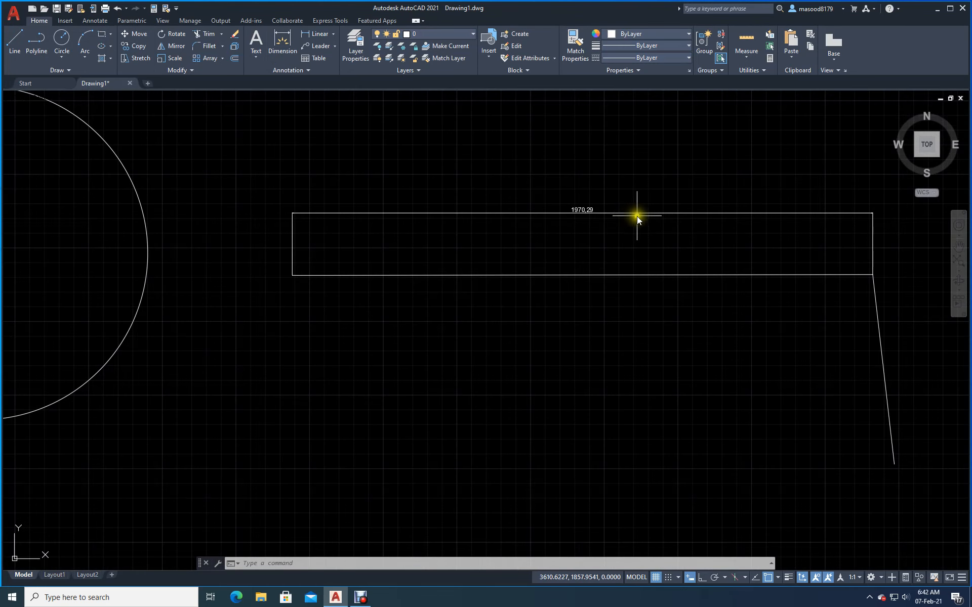
pyautogui.scroll(-2, 642, 214)
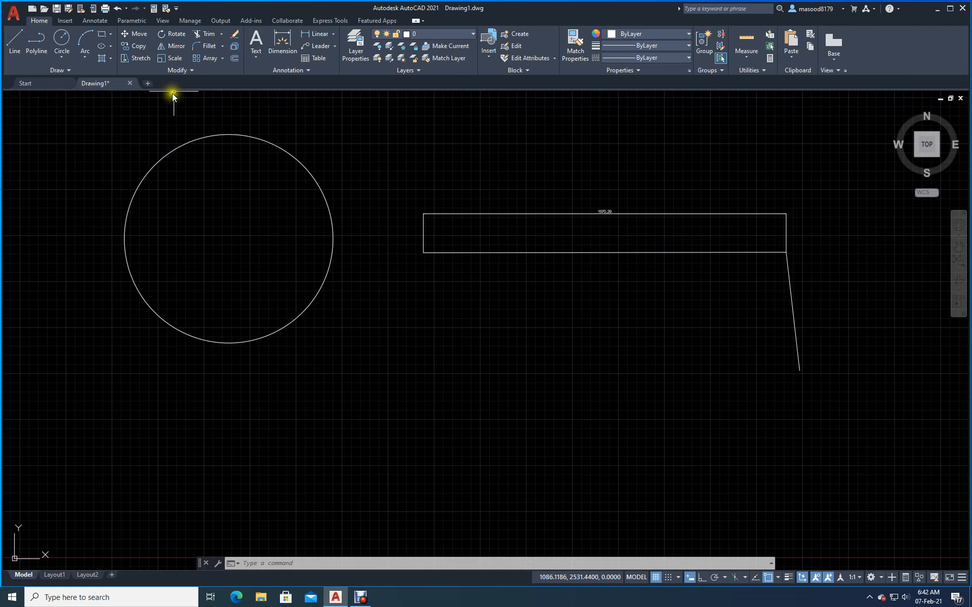
# Step: Inspect the layer list again with the linear dimension added to the drawing
pyautogui.click(364, 59)
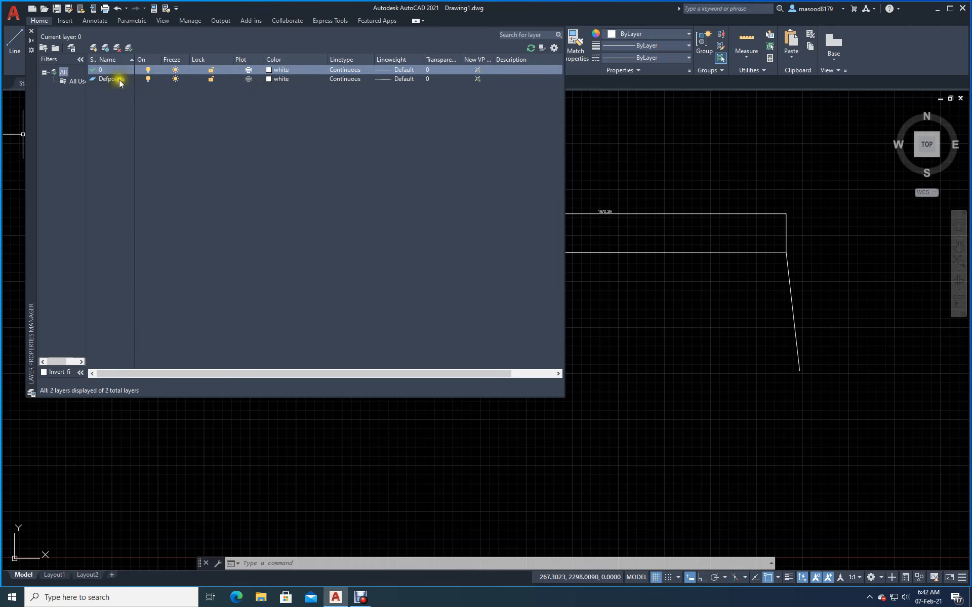
pyautogui.click(32, 30)
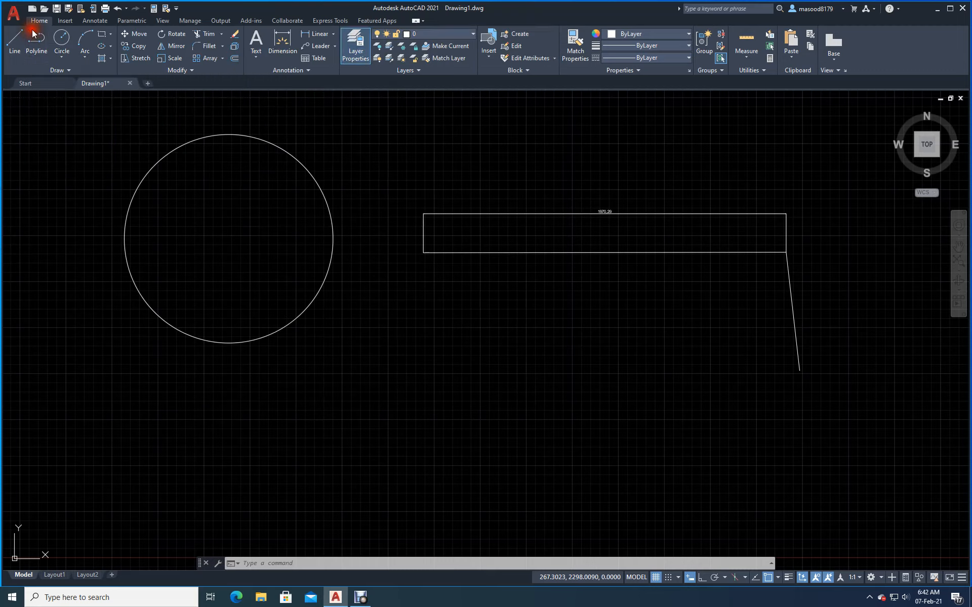
# Step: Close Drawing1 without saving it and start a new drawing from the acadiso.dwt template
pyautogui.click(129, 83)
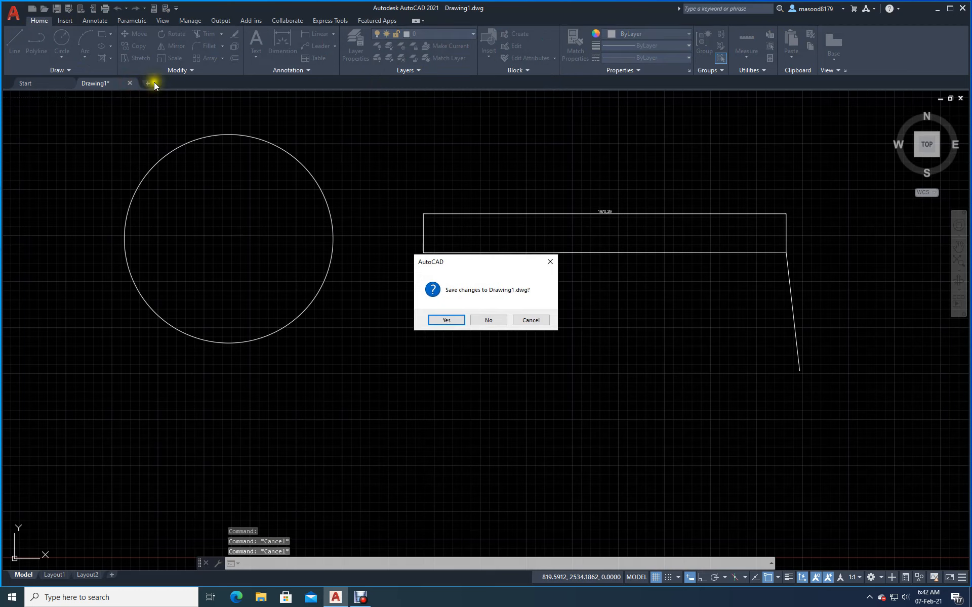
pyautogui.click(486, 321)
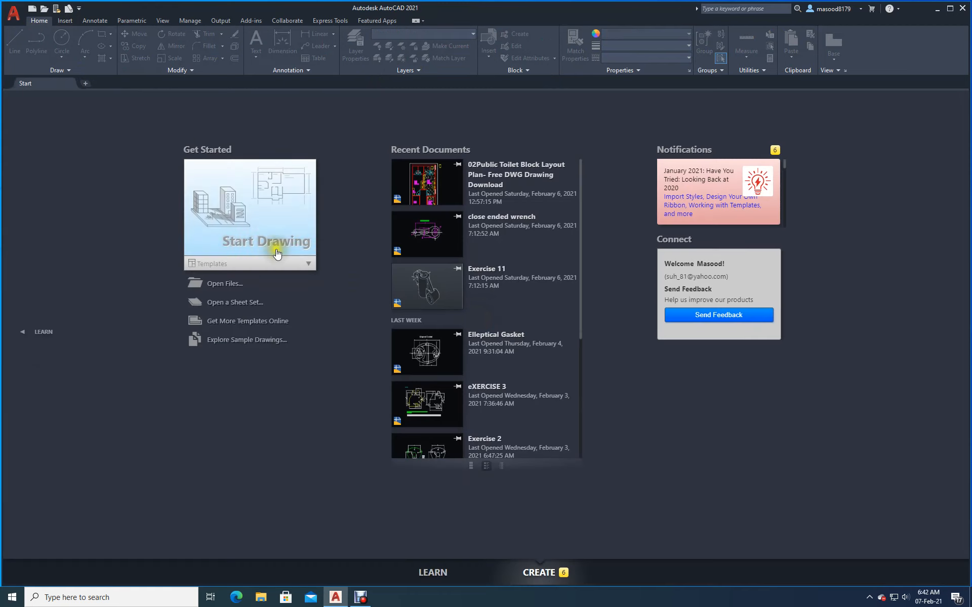
pyautogui.click(310, 265)
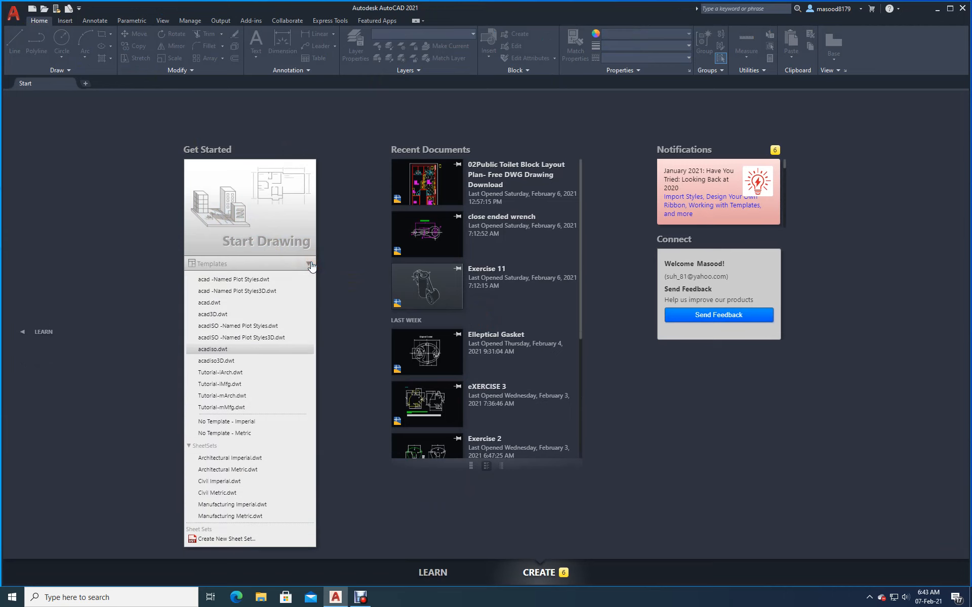
pyautogui.click(221, 349)
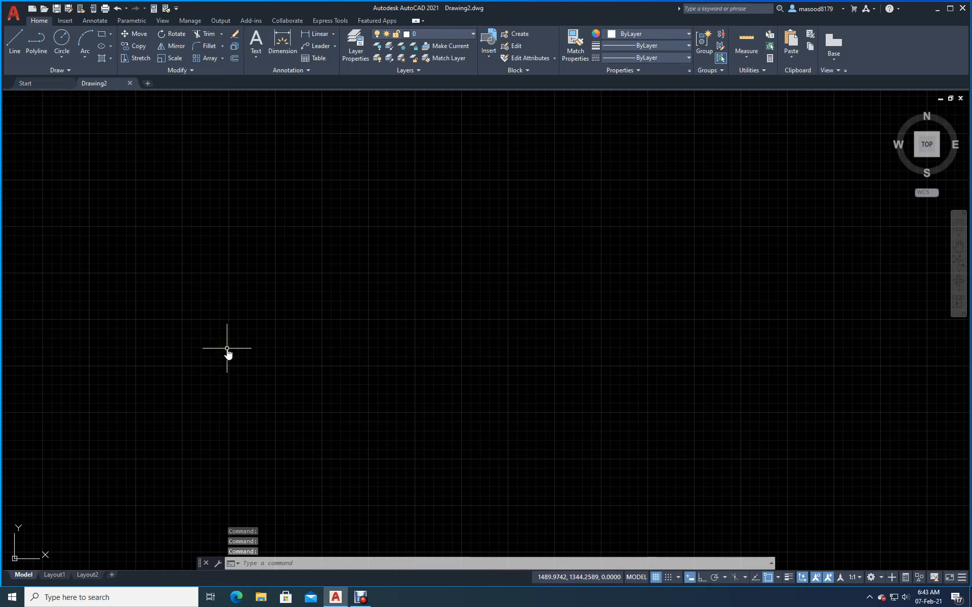
# Step: Set the model space limits with lower left corner 0,0 and upper right corner 100,100, and zoom to the extents
pyautogui.write('li')
pyautogui.press('Return')
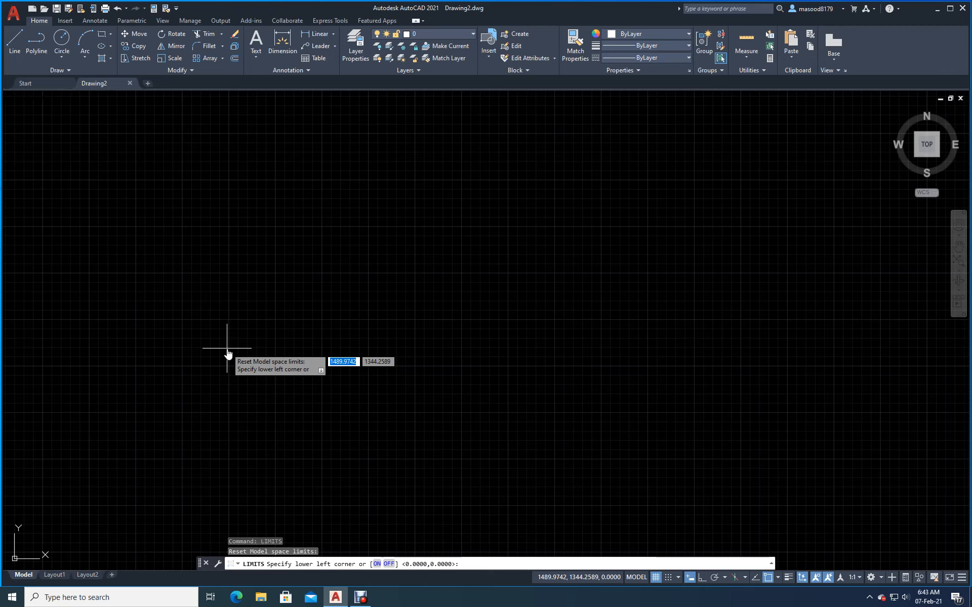
pyautogui.write('0')
pyautogui.press('Tab')
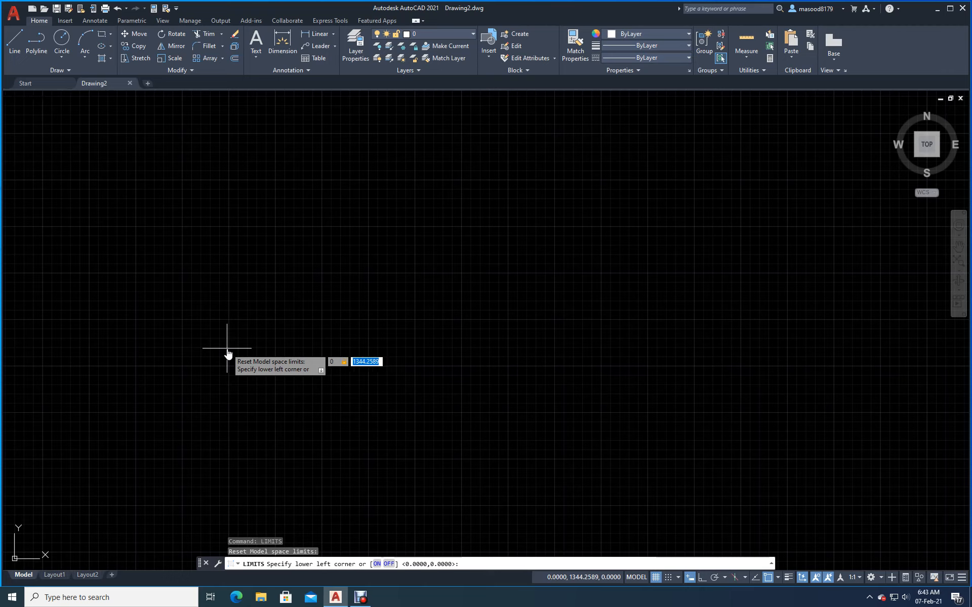
pyautogui.write('0')
pyautogui.press('Return')
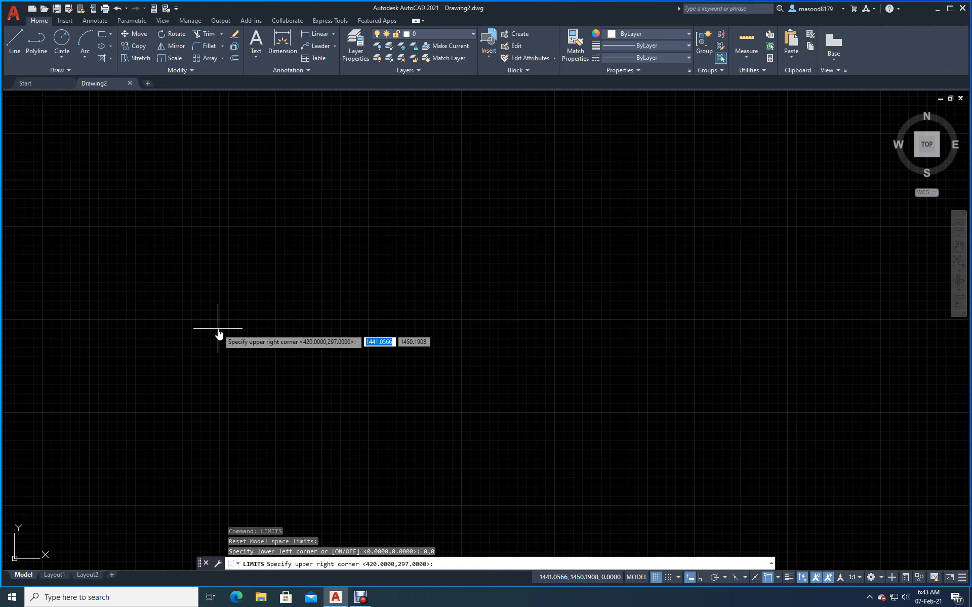
pyautogui.write('100')
pyautogui.press('Tab')
pyautogui.write('10')
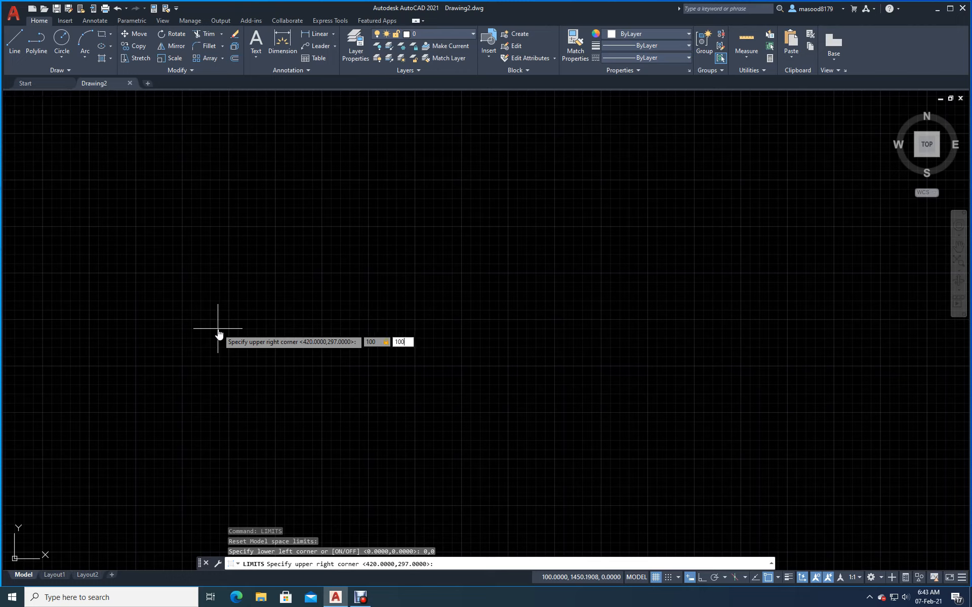
pyautogui.write('0')
pyautogui.press('Return')
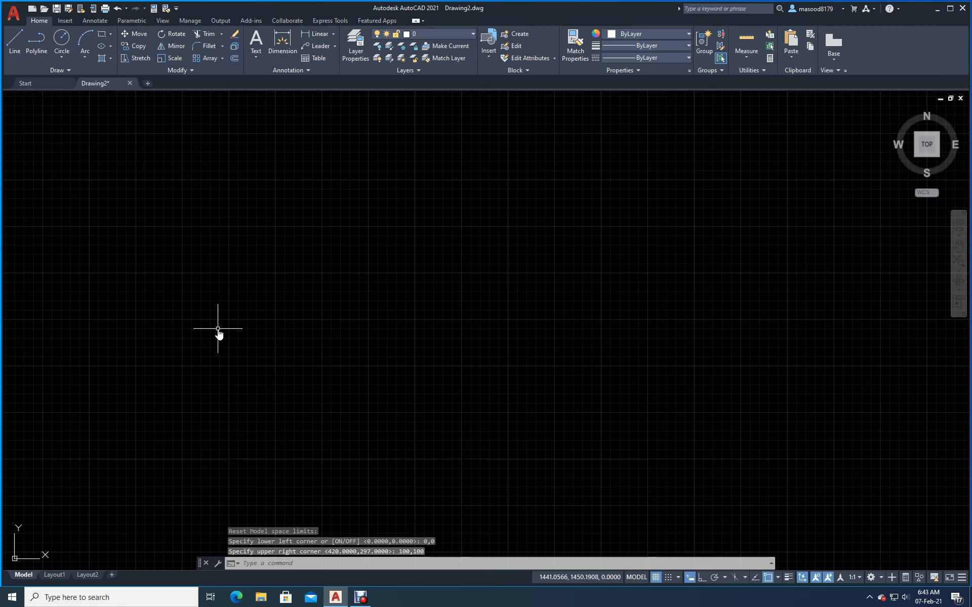
pyautogui.write('z')
pyautogui.press('Return')
pyautogui.write('e')
pyautogui.press('Return')
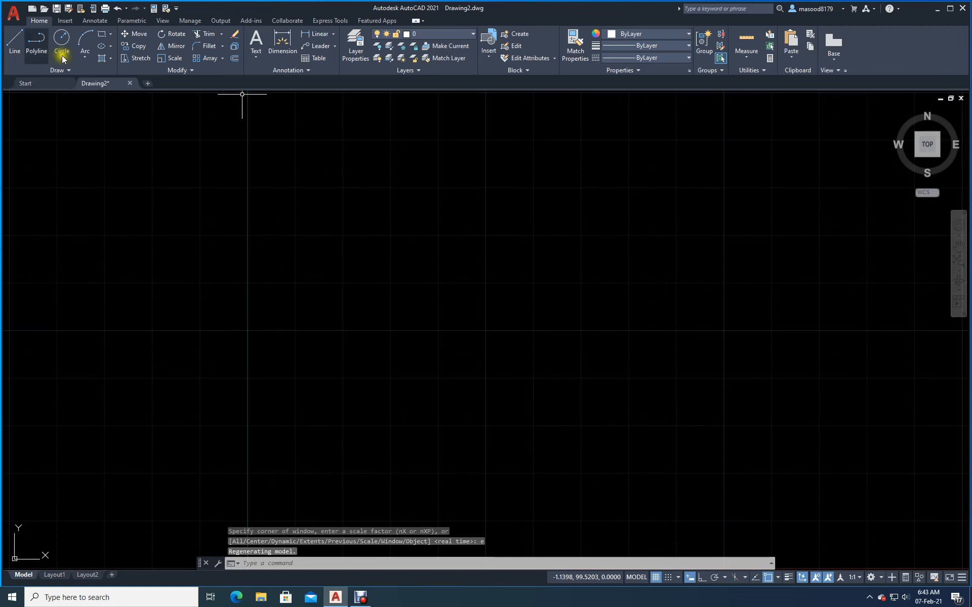
# Step: Draw a circle about 44 units in diameter, centred near 15,62
pyautogui.click(61, 39)
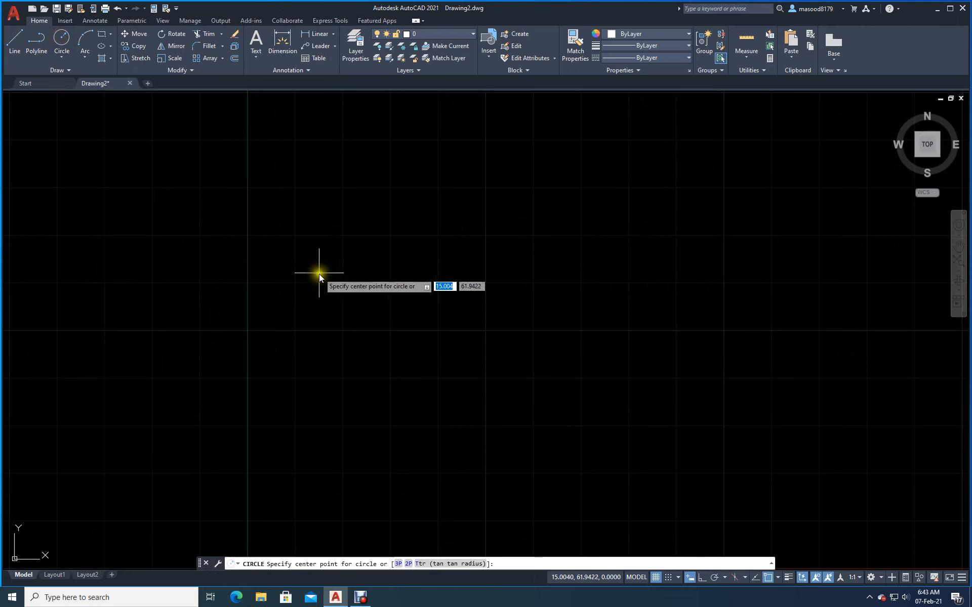
pyautogui.click(319, 273)
pyautogui.click(393, 348)
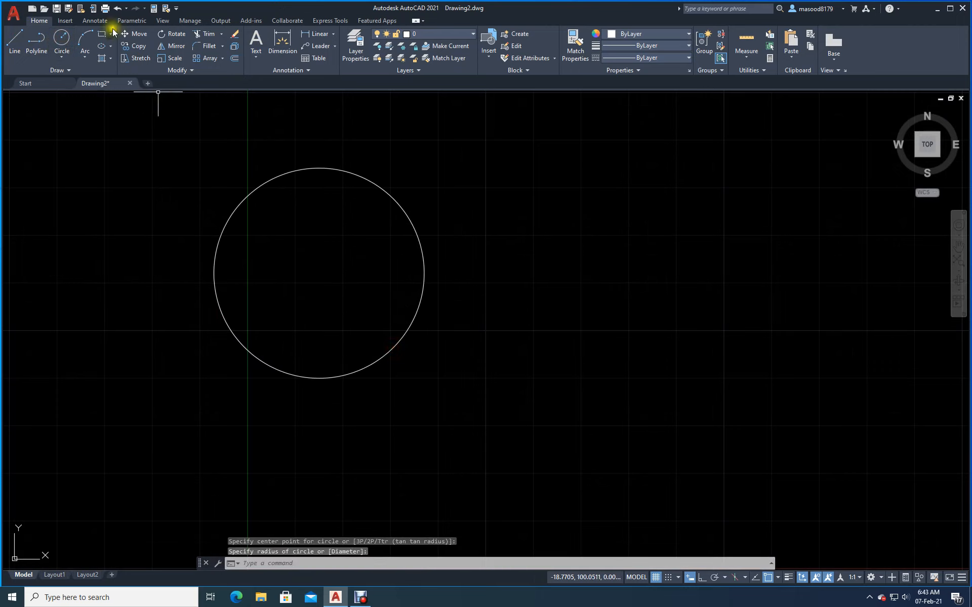
# Step: Check the layer list with only the circle drawn in the new drawing
pyautogui.click(355, 41)
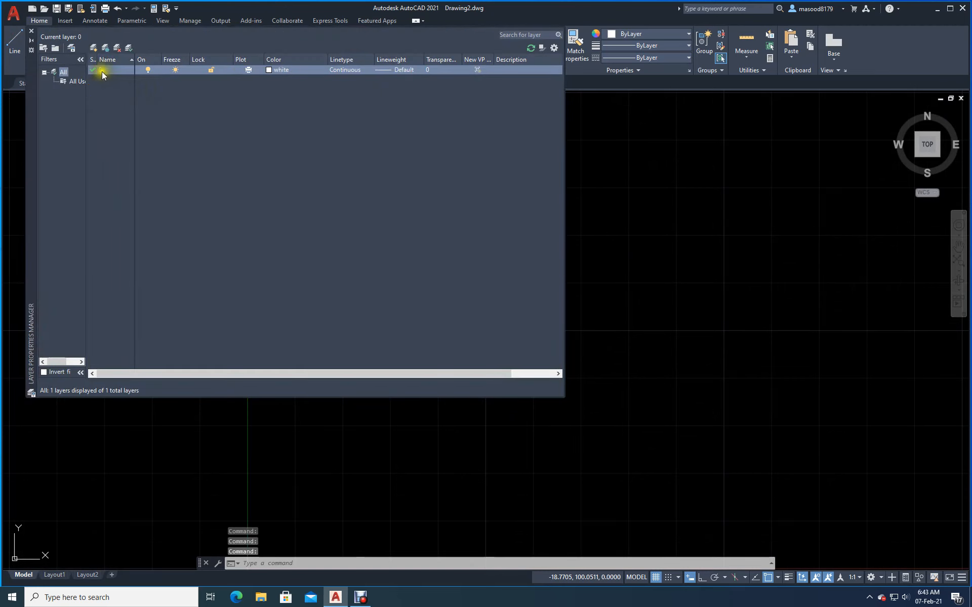
pyautogui.click(30, 31)
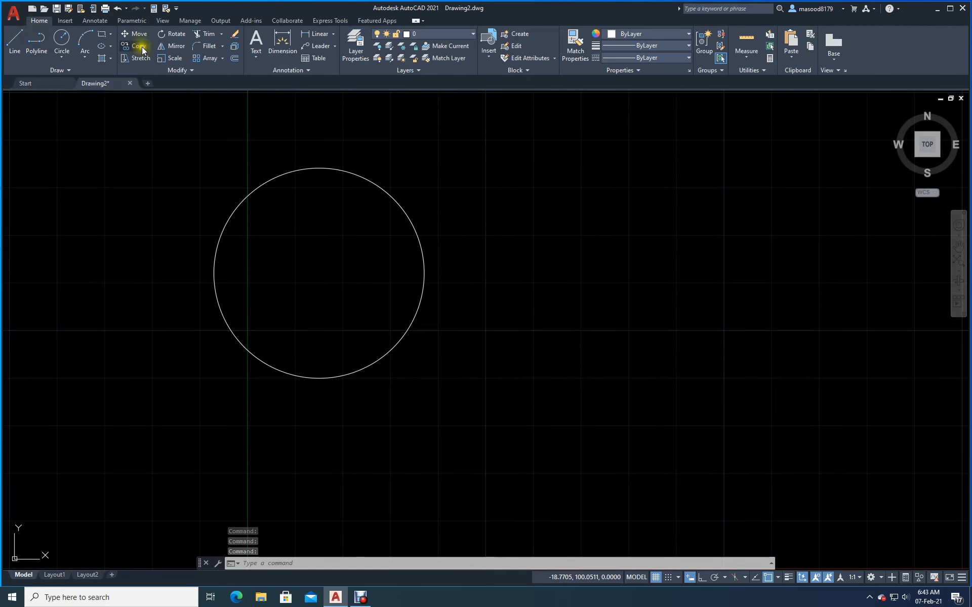
# Step: Add a diameter dimension to the circle, placing its text just outside the circle's upper right side
pyautogui.click(332, 34)
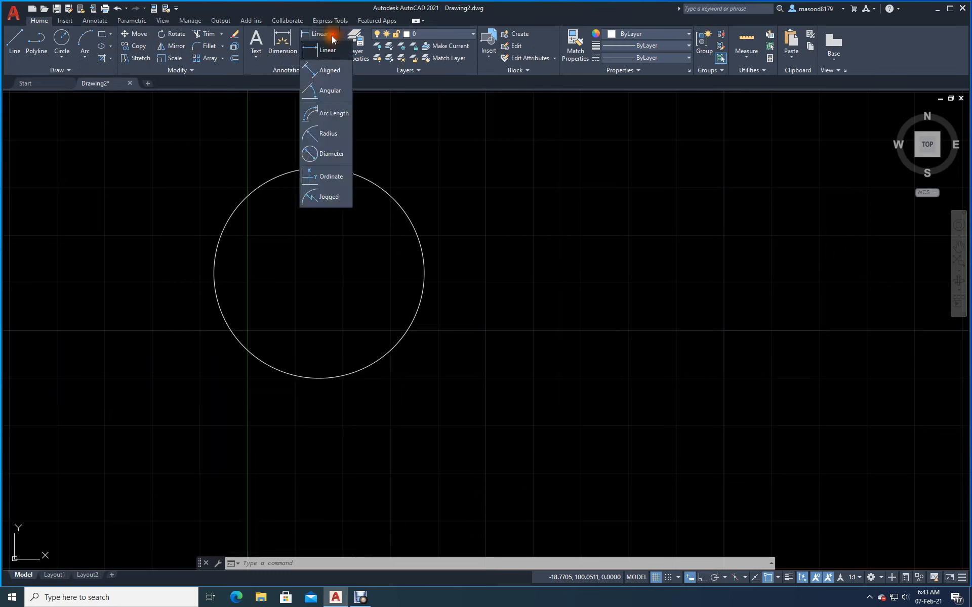
pyautogui.click(329, 161)
pyautogui.click(415, 227)
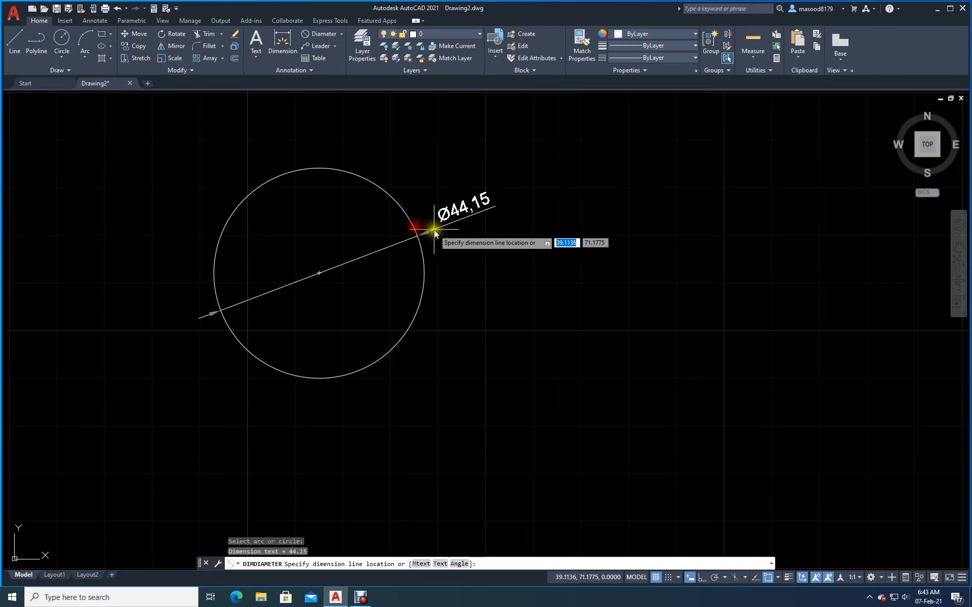
pyautogui.click(437, 239)
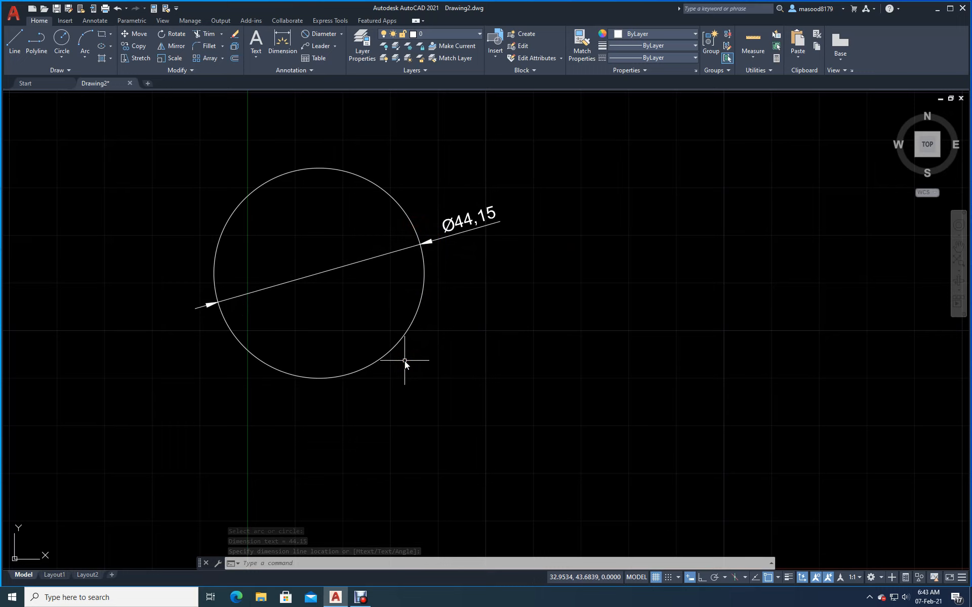
# Step: Rename the Defpoints layer to Dimension and close the layer list
pyautogui.click(371, 48)
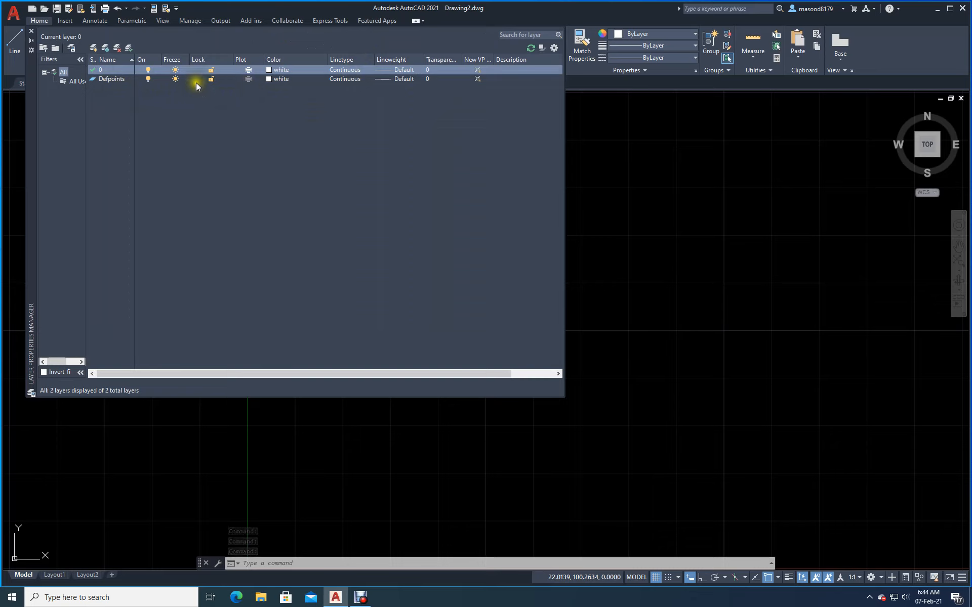
pyautogui.click(111, 79)
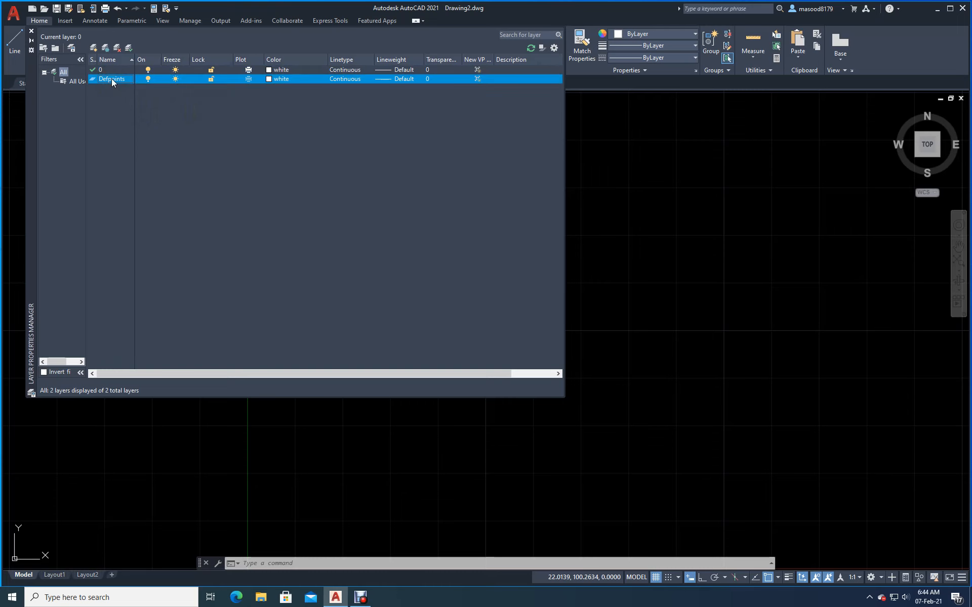
pyautogui.rightClick(111, 78)
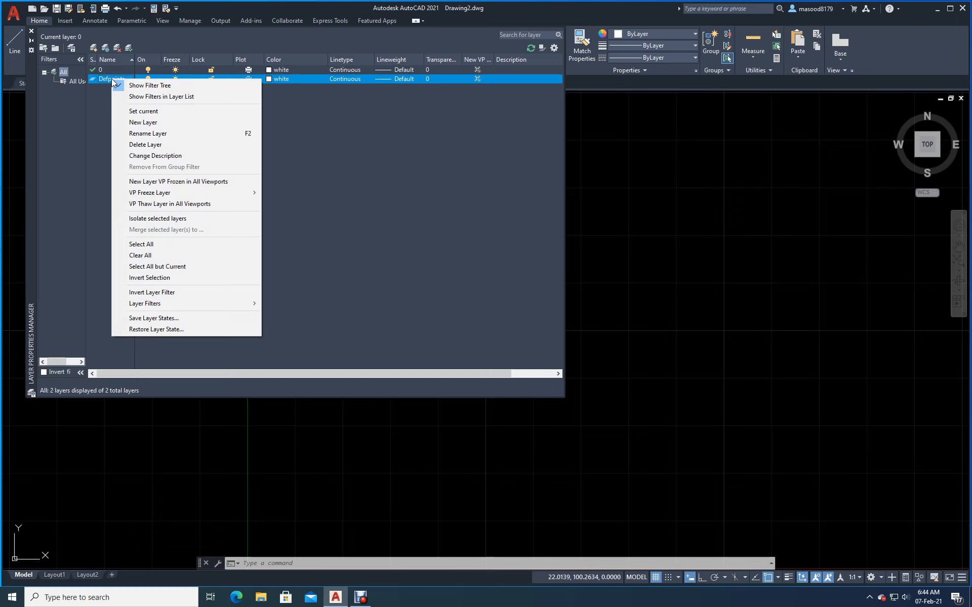
pyautogui.click(137, 133)
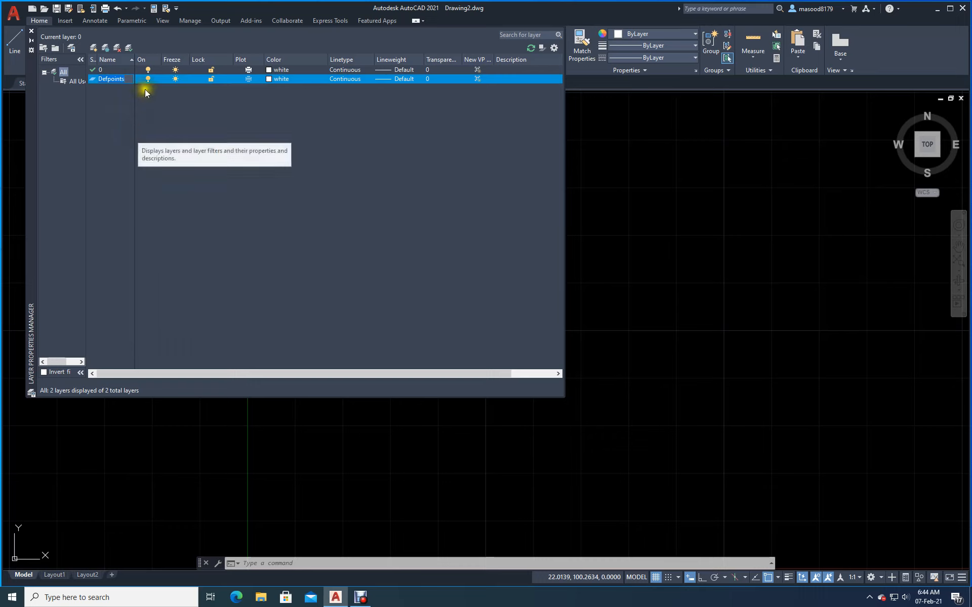
pyautogui.click(126, 80)
pyautogui.moveTo(125, 81); pyautogui.dragTo(98, 83)
pyautogui.write('Dimension')
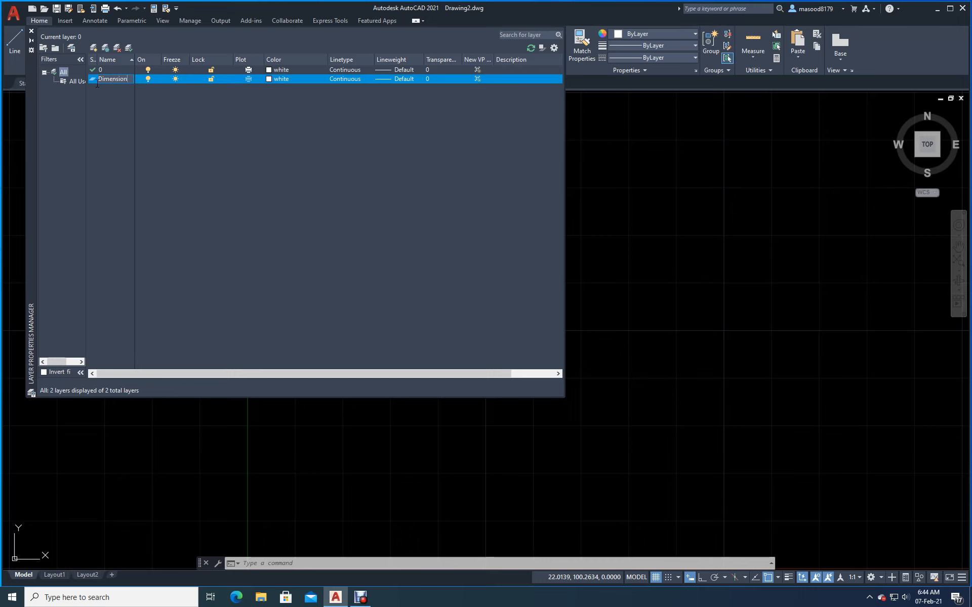
pyautogui.click(246, 201)
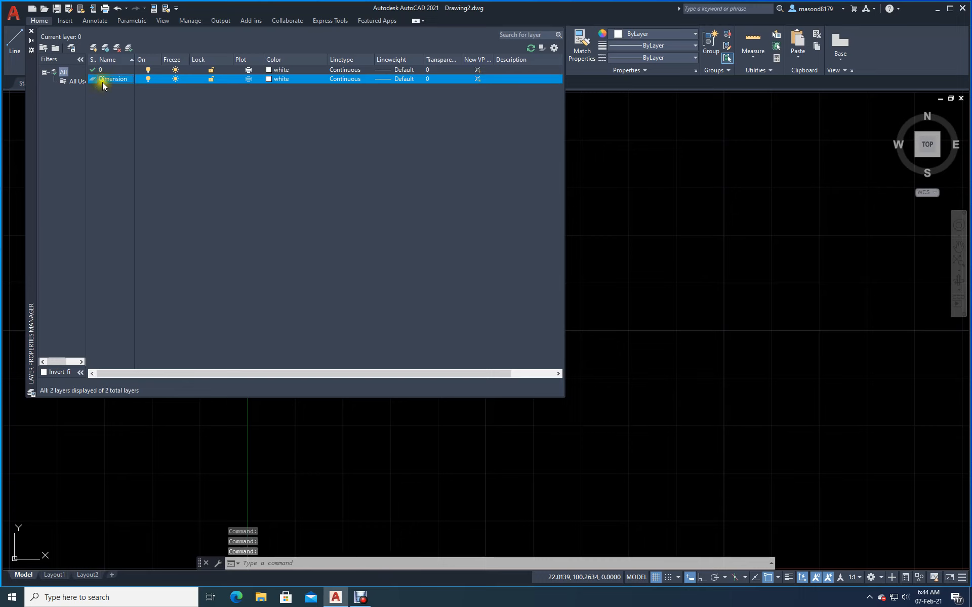
pyautogui.click(195, 224)
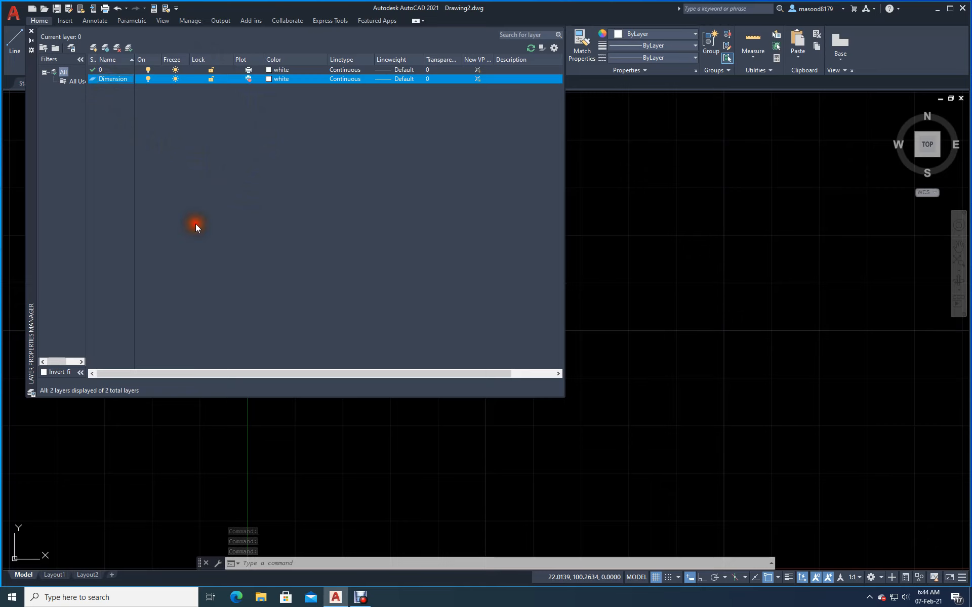
pyautogui.click(108, 71)
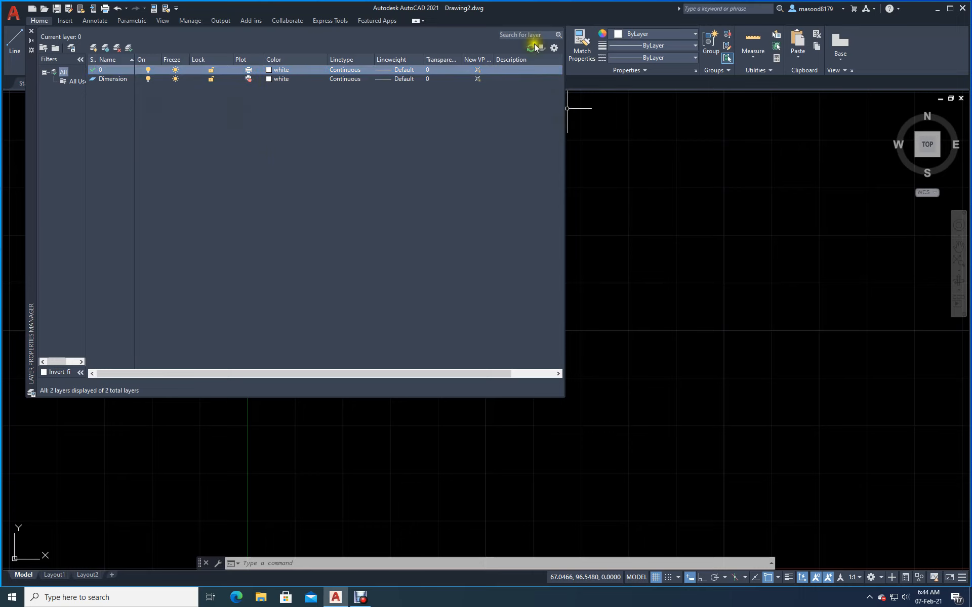
pyautogui.click(32, 31)
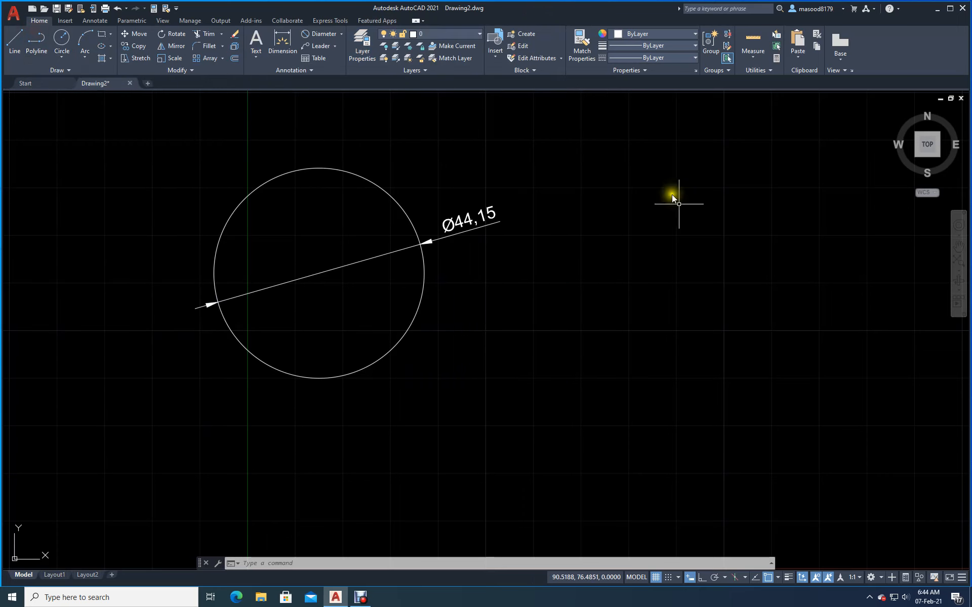
# Step: Draw a horizontal line about 58 units long to the right of the circle with ortho mode on
pyautogui.click(13, 40)
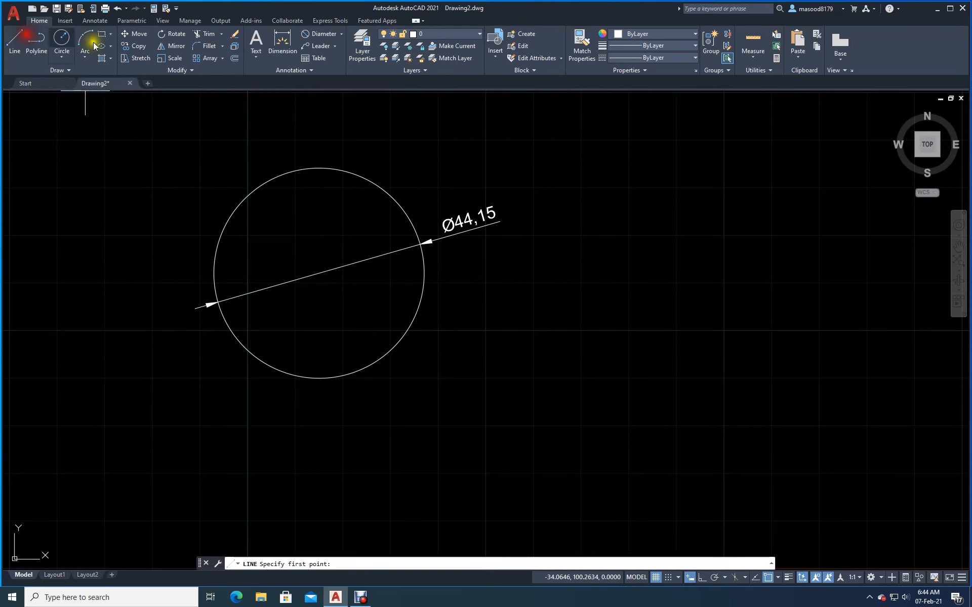
pyautogui.click(544, 293)
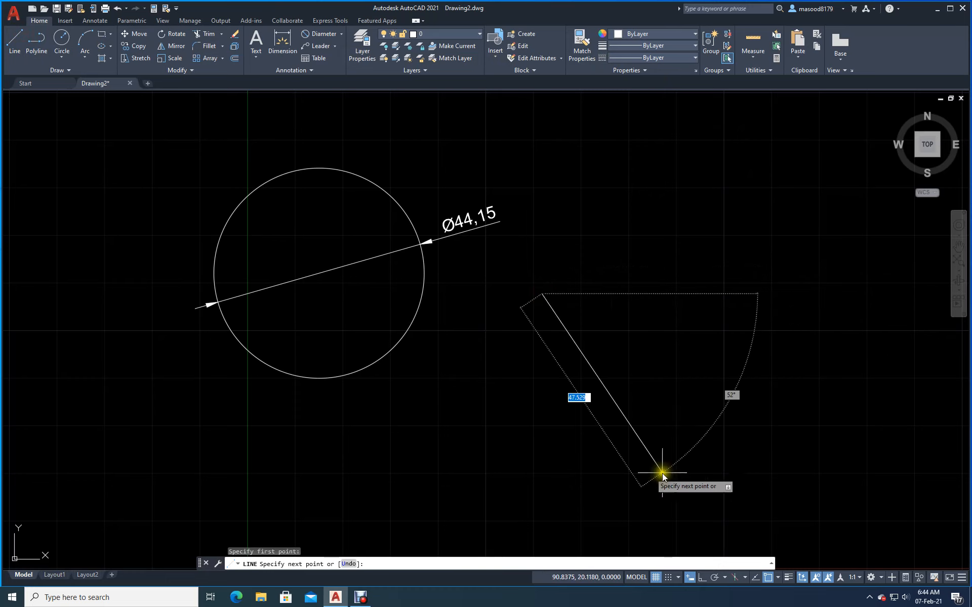
pyautogui.click(704, 582)
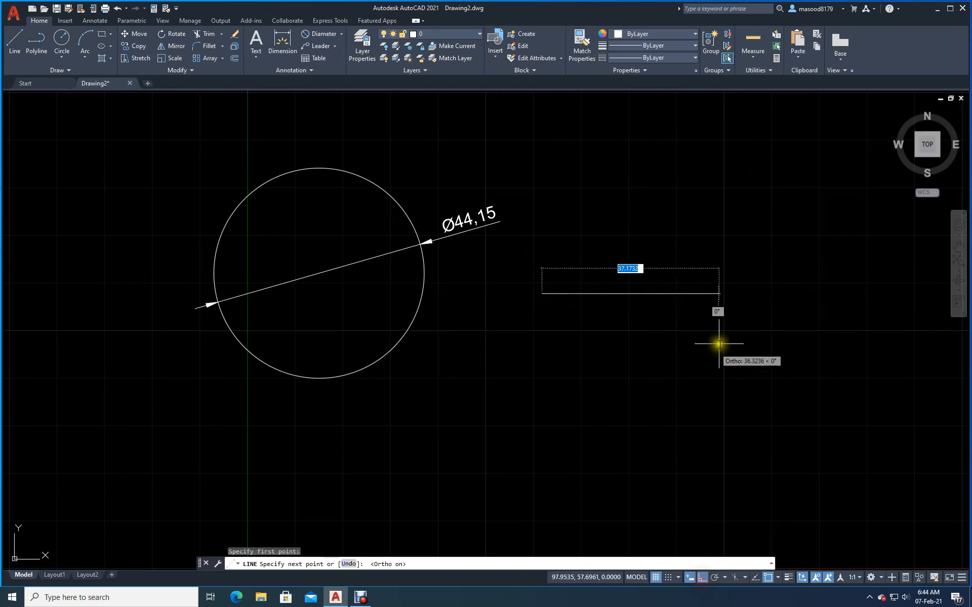
pyautogui.click(816, 294)
pyautogui.press('Return')
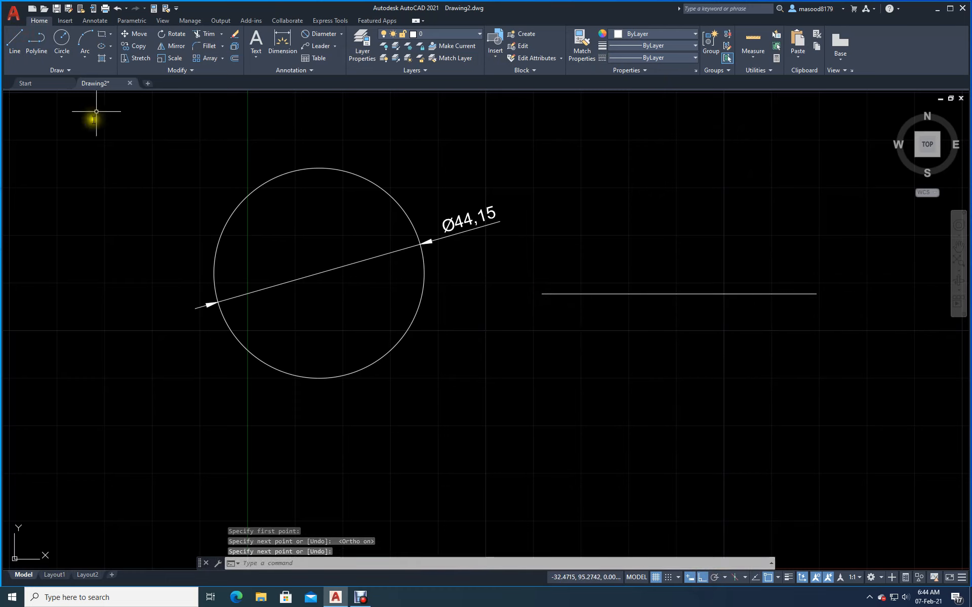
# Step: Dimension the horizontal line between its two endpoints, placing the dimension a short distance above it
pyautogui.click(290, 43)
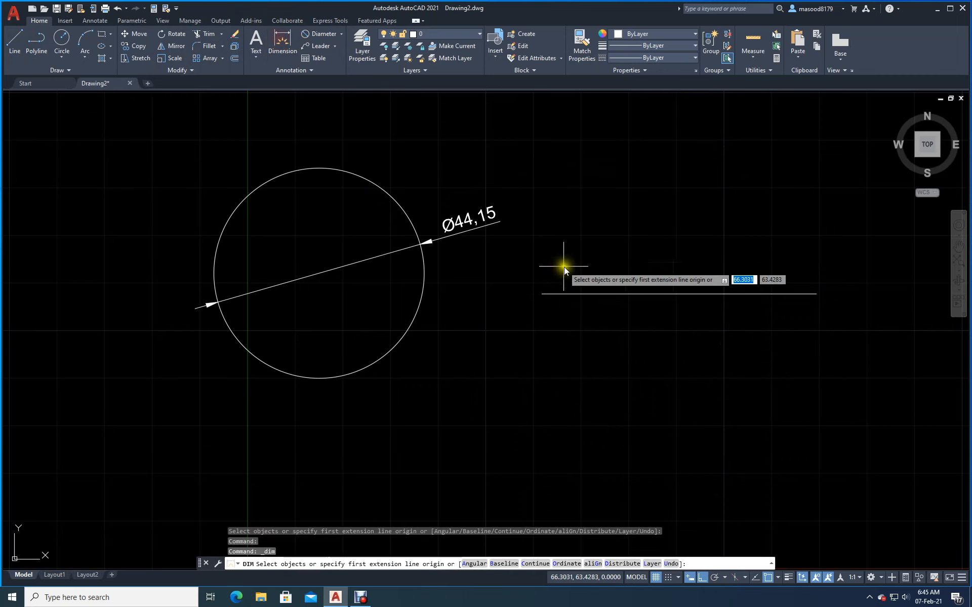
pyautogui.click(543, 293)
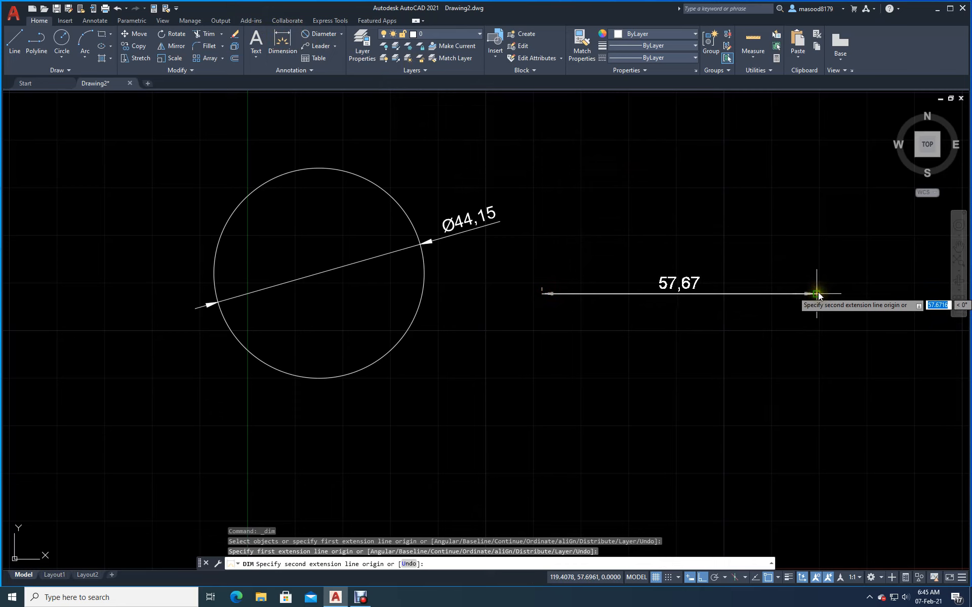
pyautogui.click(817, 293)
pyautogui.click(818, 251)
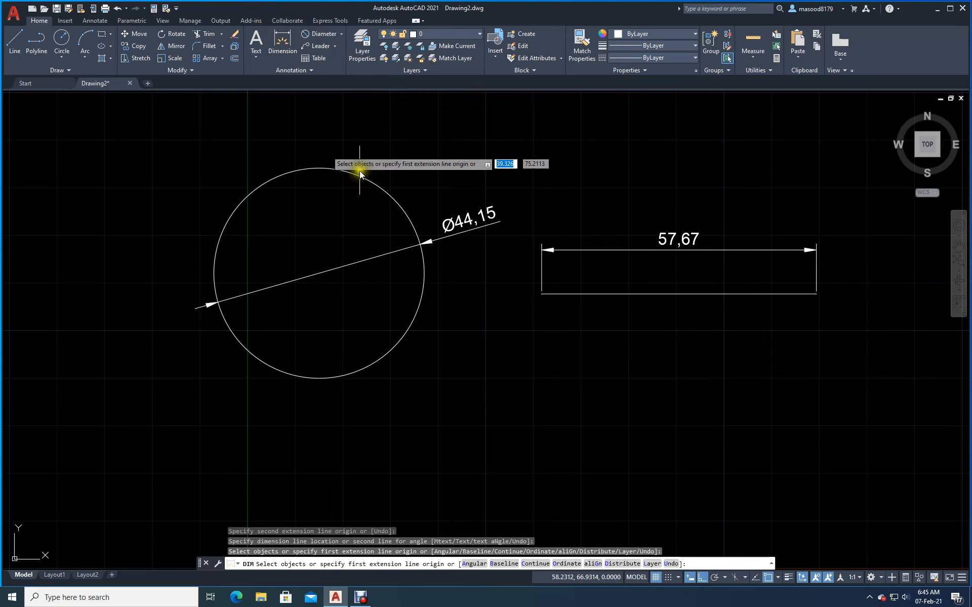
# Step: Enable plotting for the Dimension layer in the layer list and close the list
pyautogui.click(367, 46)
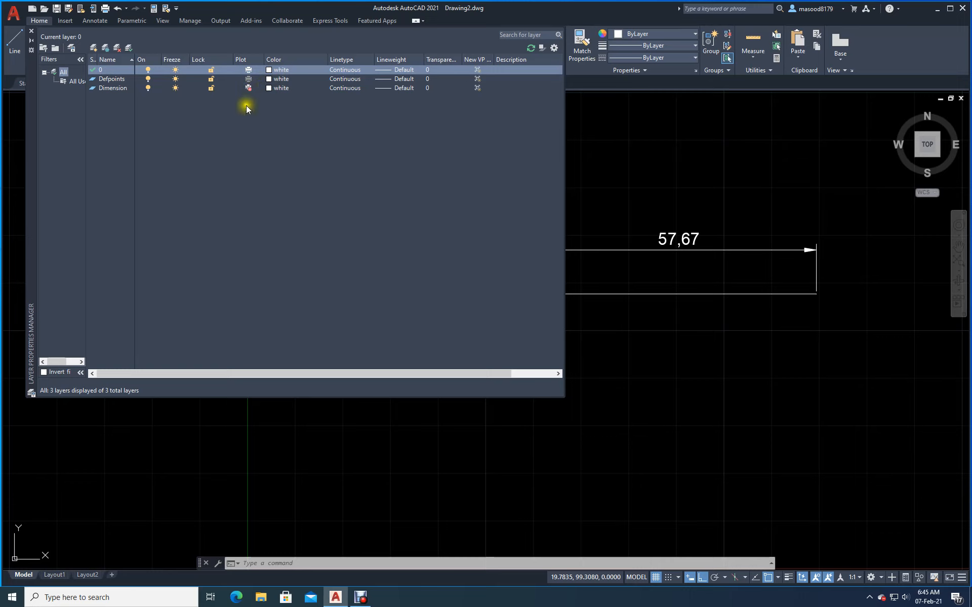
pyautogui.click(248, 88)
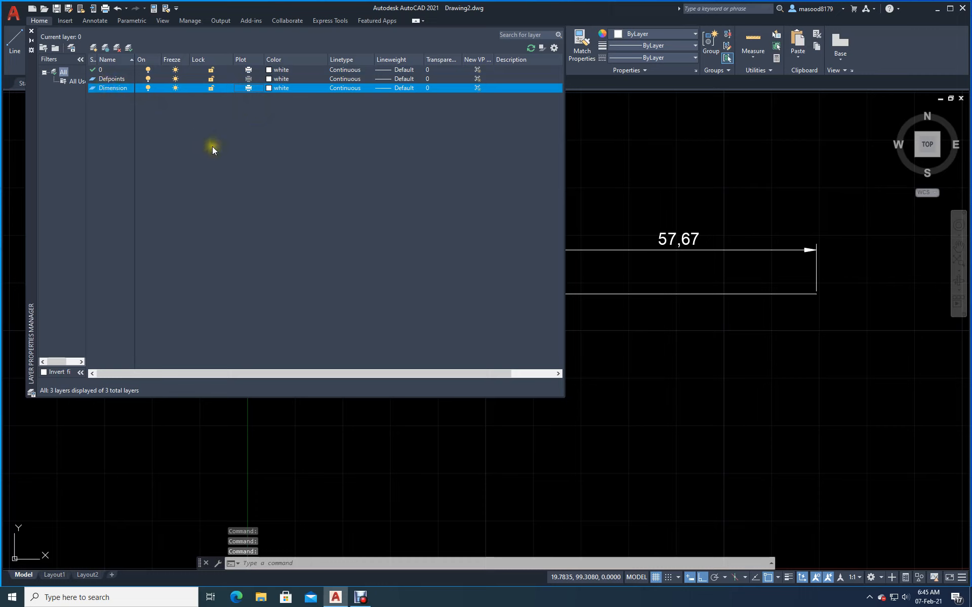
pyautogui.click(252, 69)
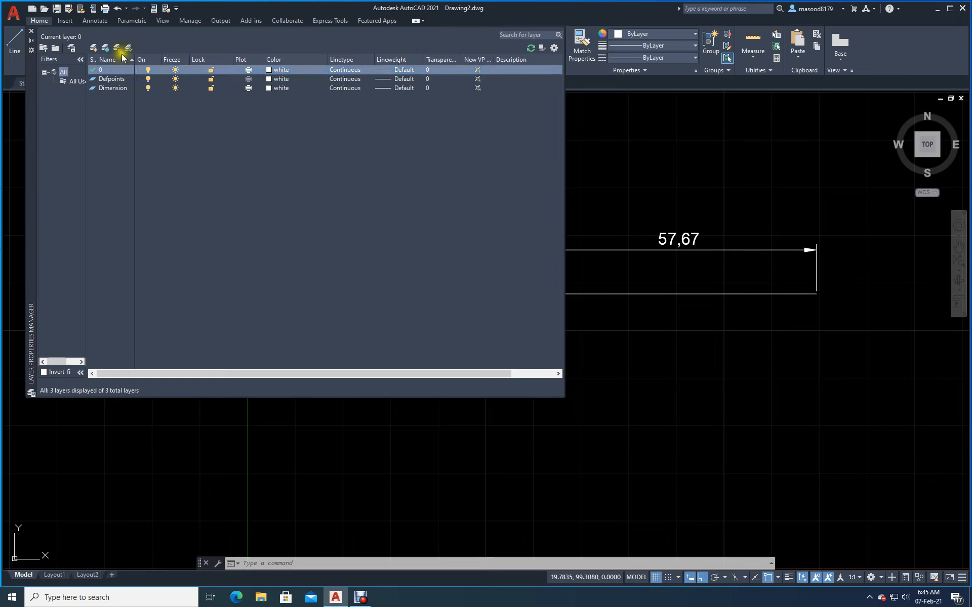
pyautogui.click(31, 31)
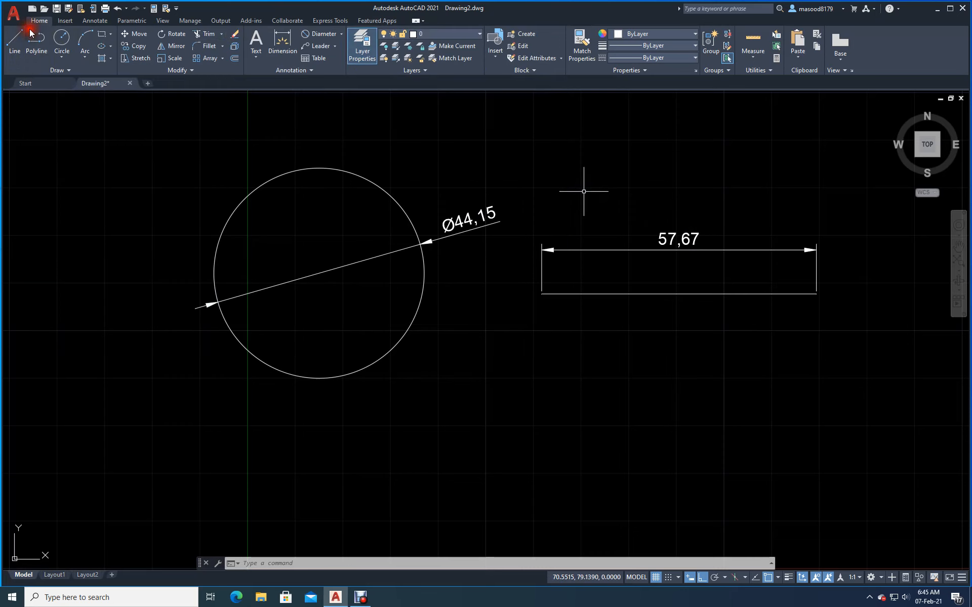
# Step: Move the horizontal line's dimension to the Defpoints layer through its properties, and deselect it
pyautogui.click(597, 250)
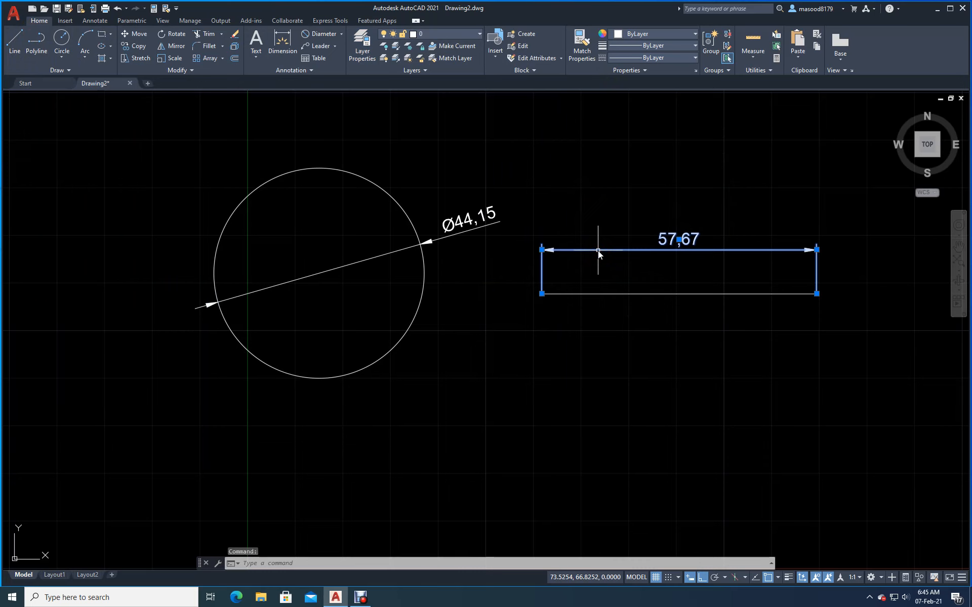
pyautogui.rightClick(597, 250)
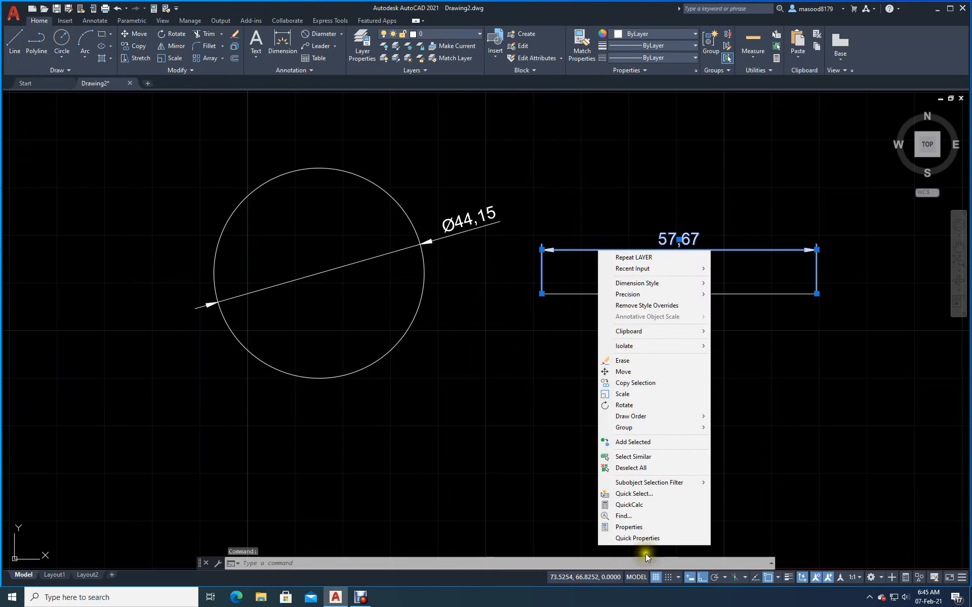
pyautogui.click(628, 529)
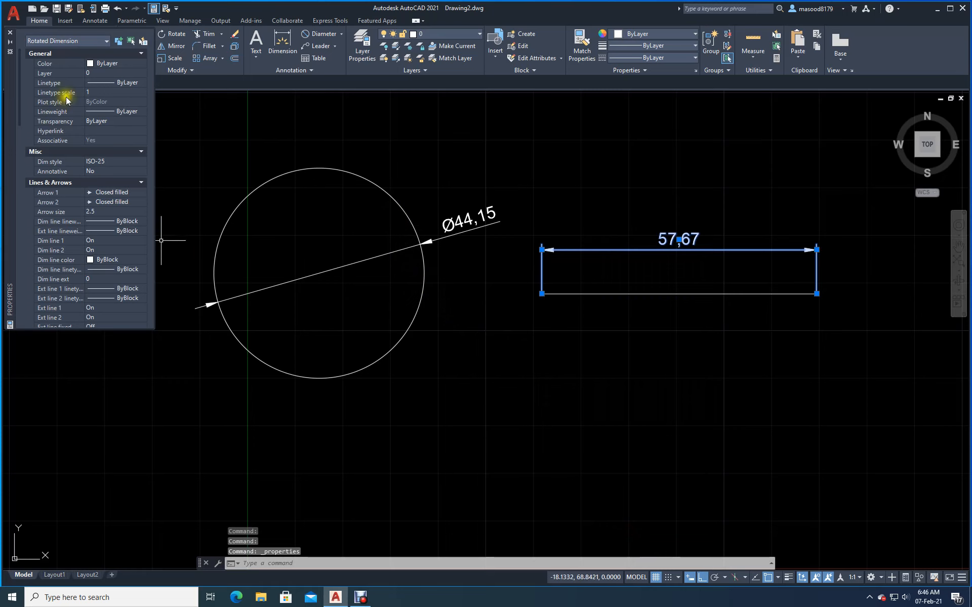
pyautogui.click(96, 72)
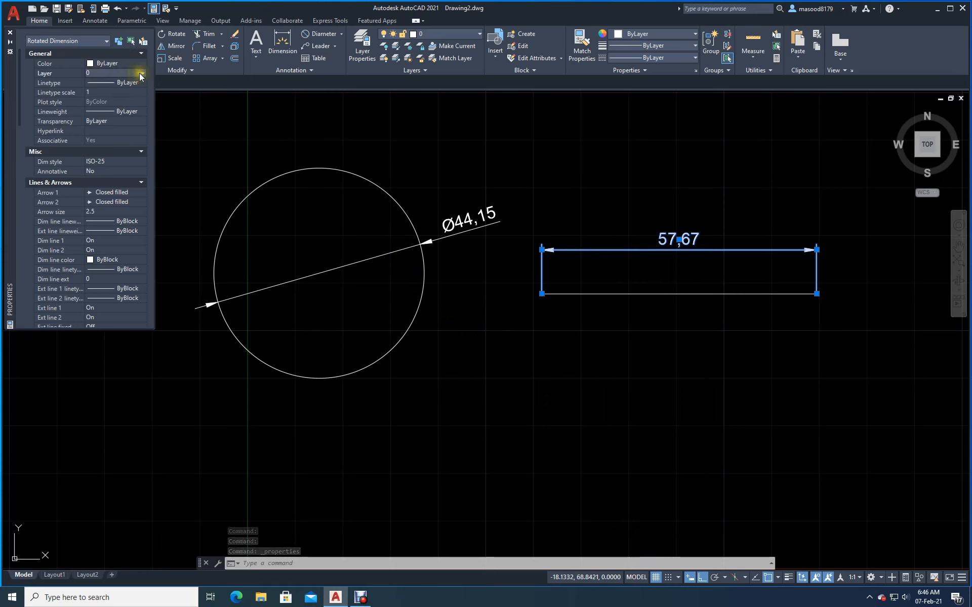
pyautogui.click(143, 73)
pyautogui.click(103, 92)
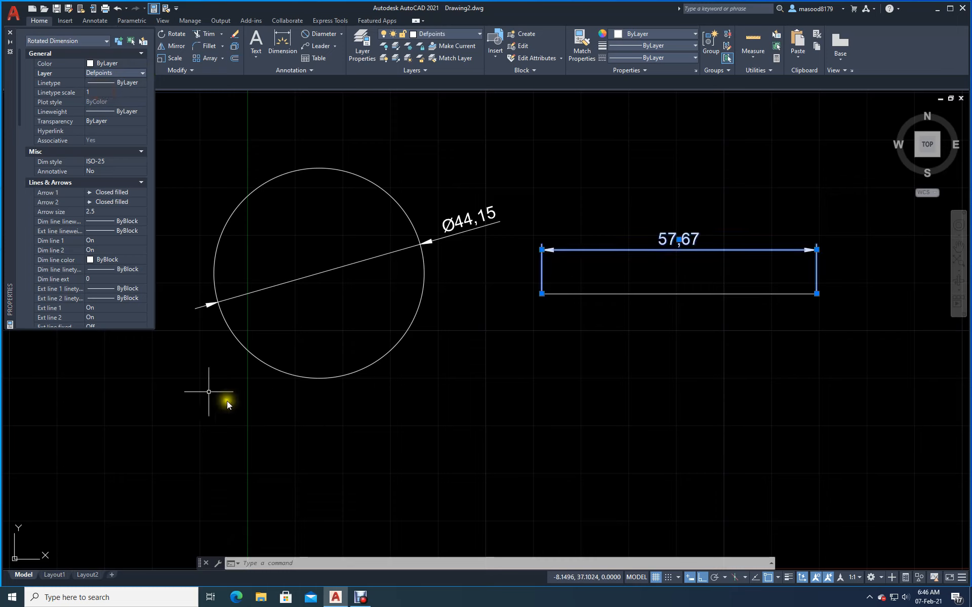
pyautogui.click(9, 31)
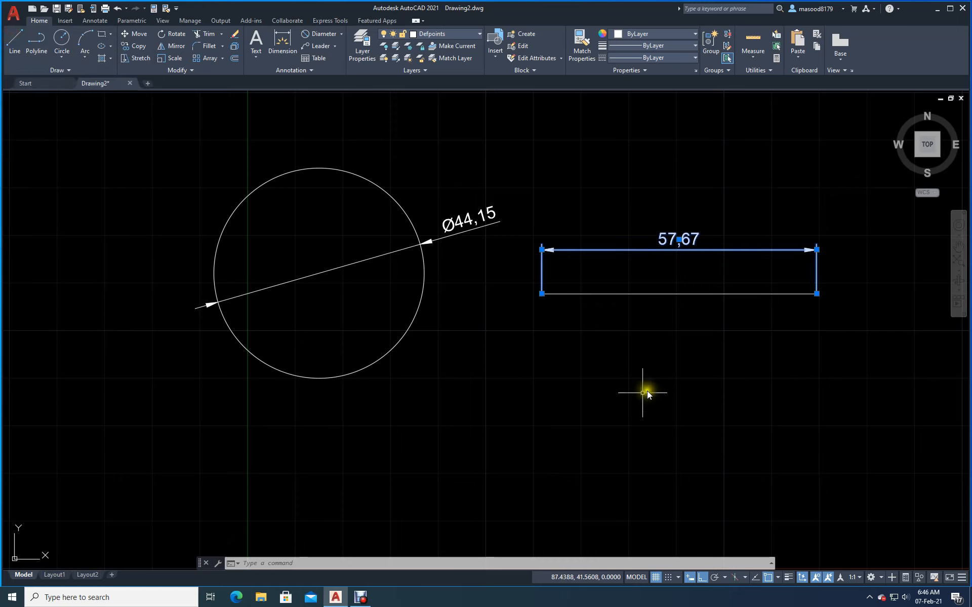
pyautogui.press('Escape')
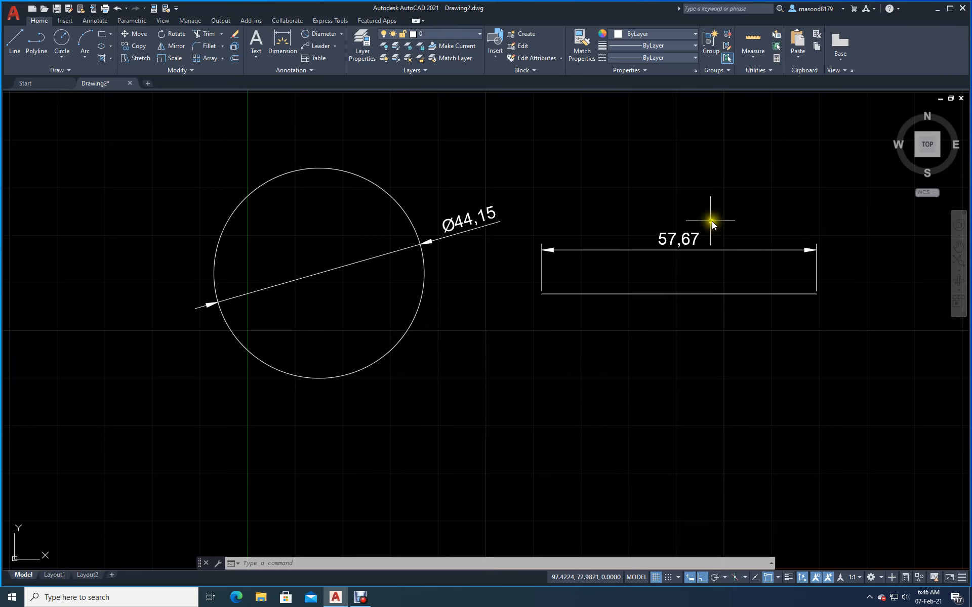
# Step: View the drawing in Layout1 and return to model space
pyautogui.click(52, 575)
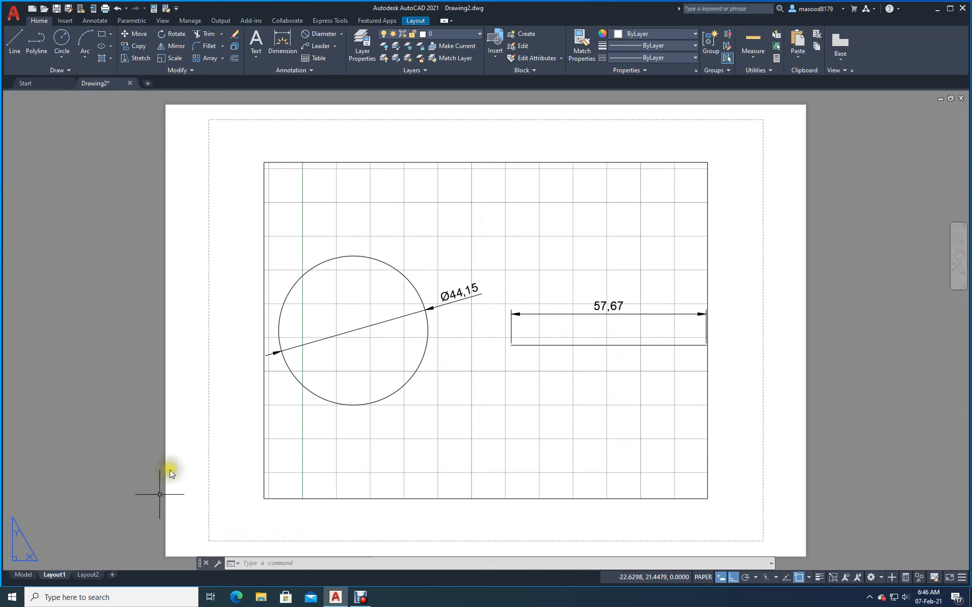
pyautogui.click(22, 575)
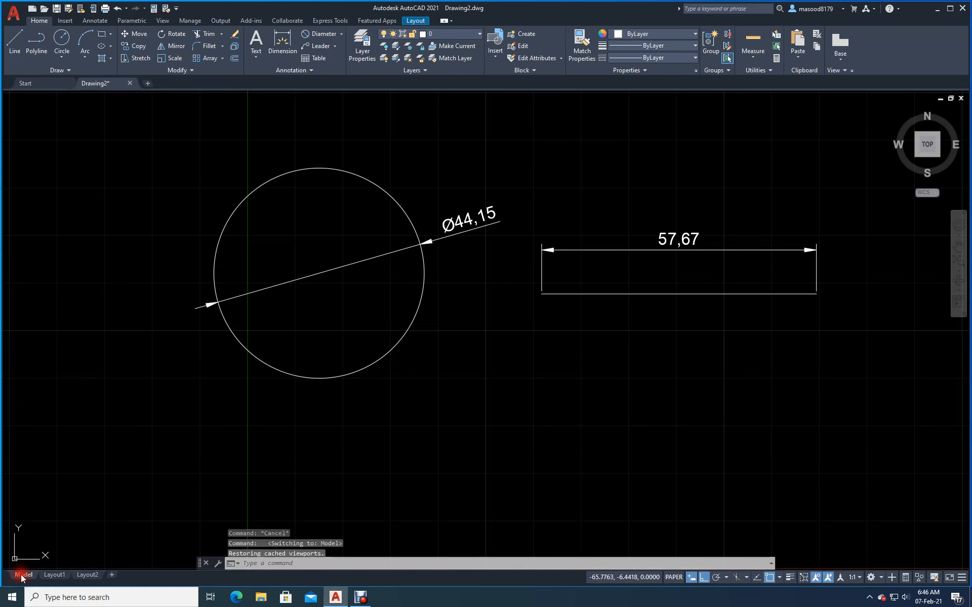